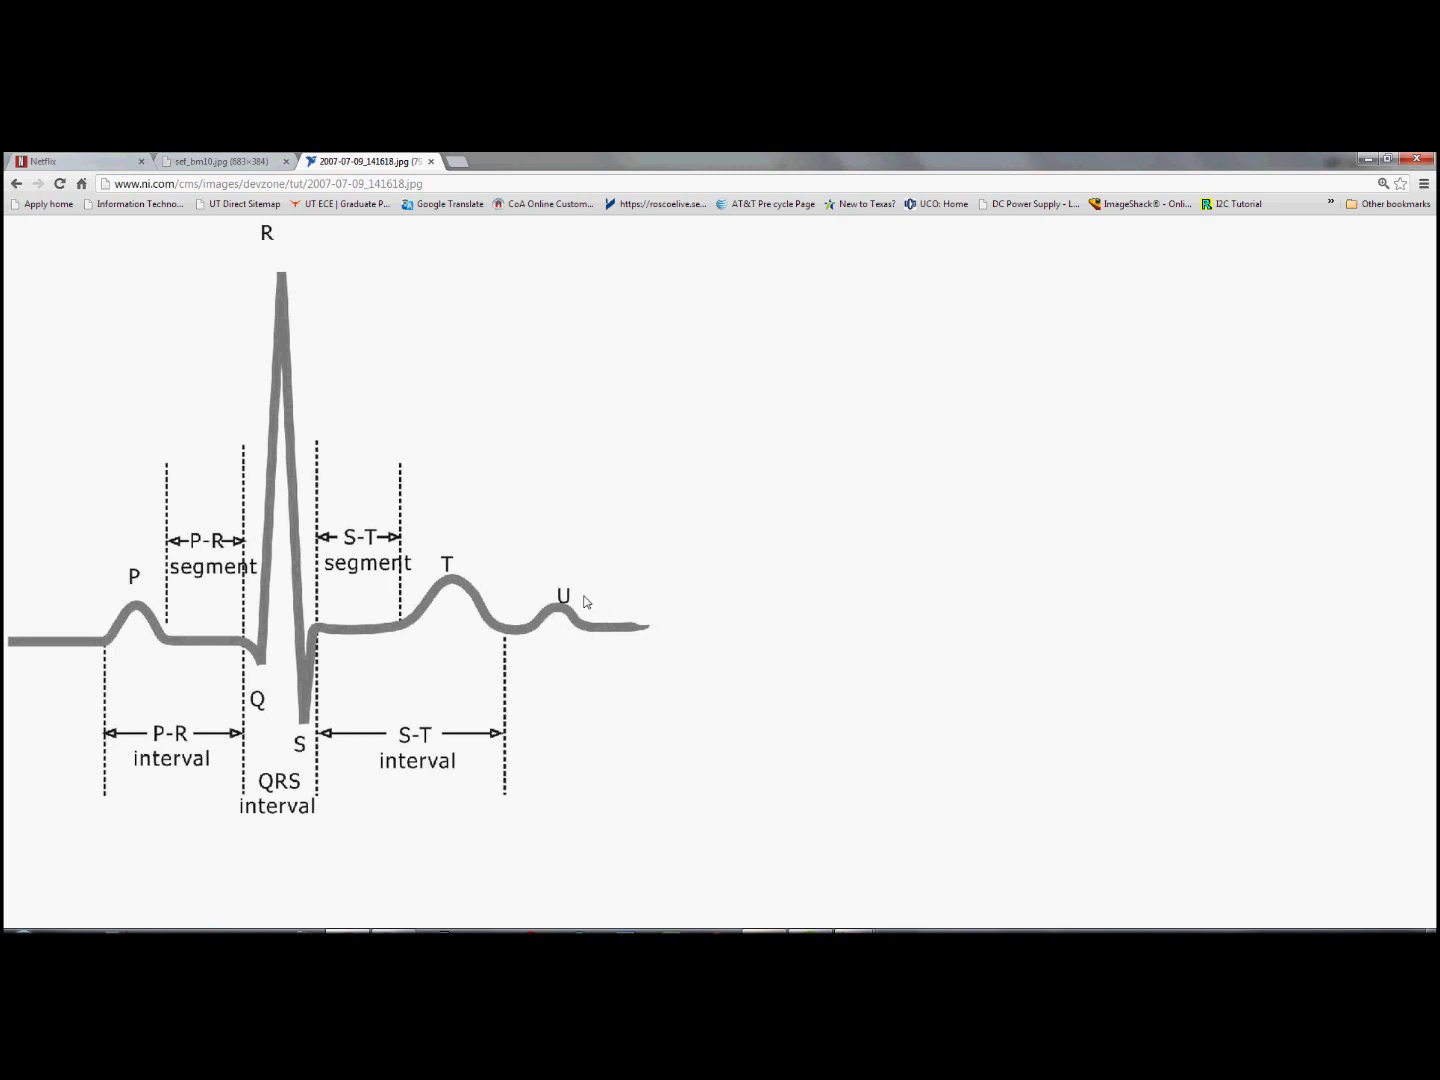
Show the lead triangle image in Chrome, dismiss the performance notice, and return to the Multisim schematic.
click(209, 159)
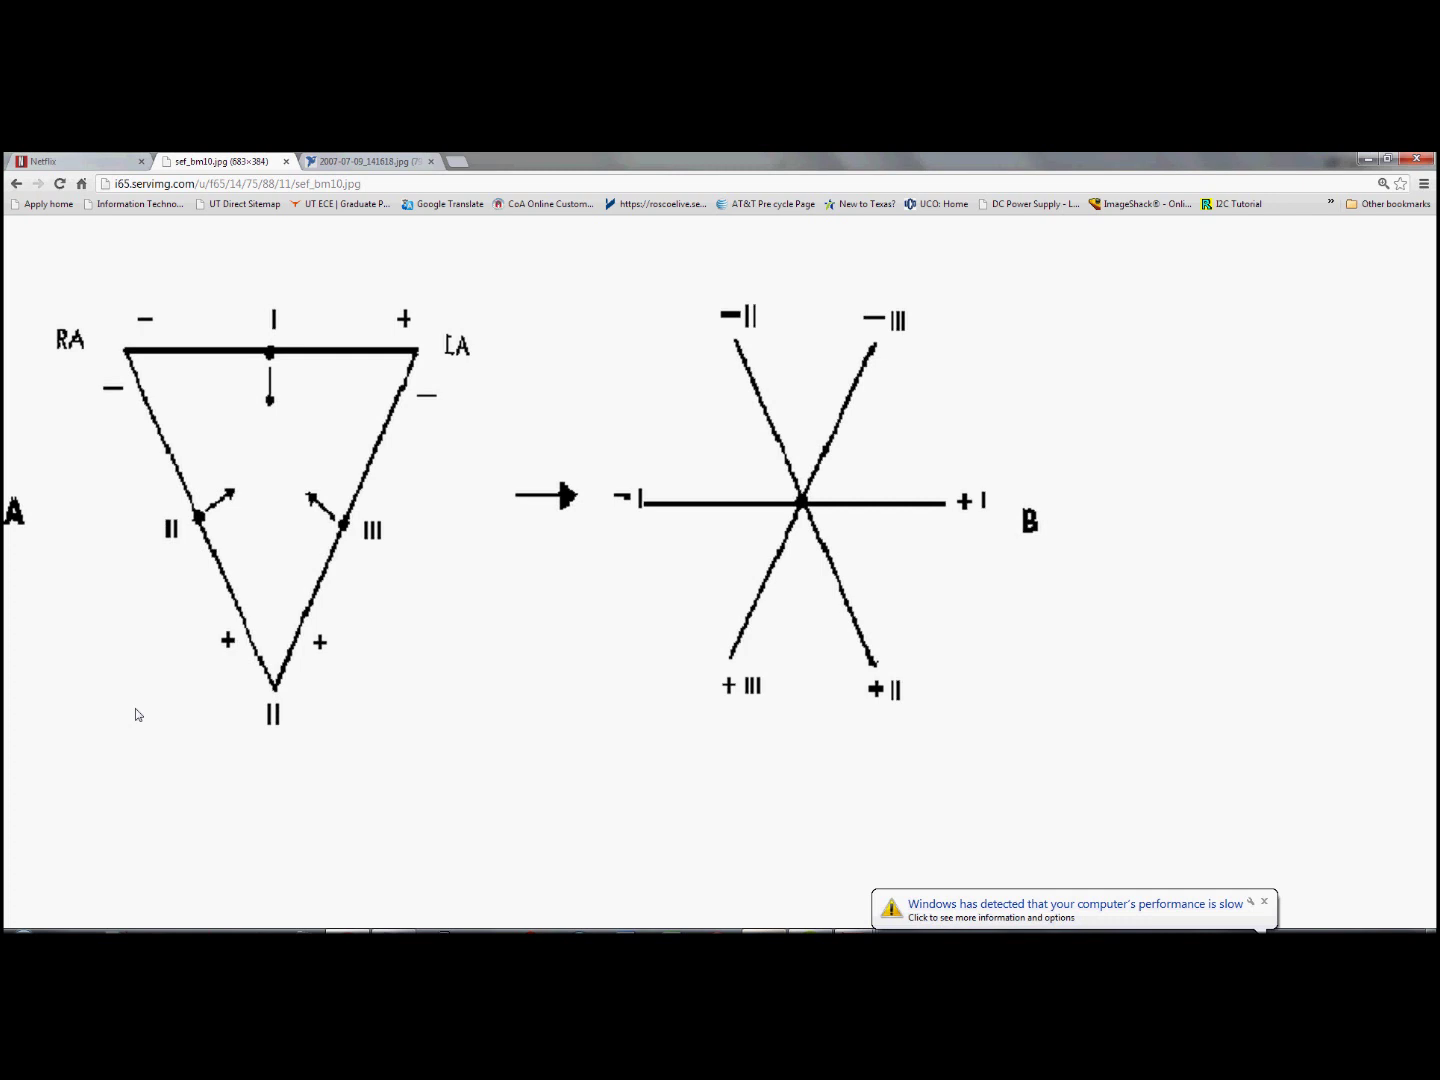
click(1266, 902)
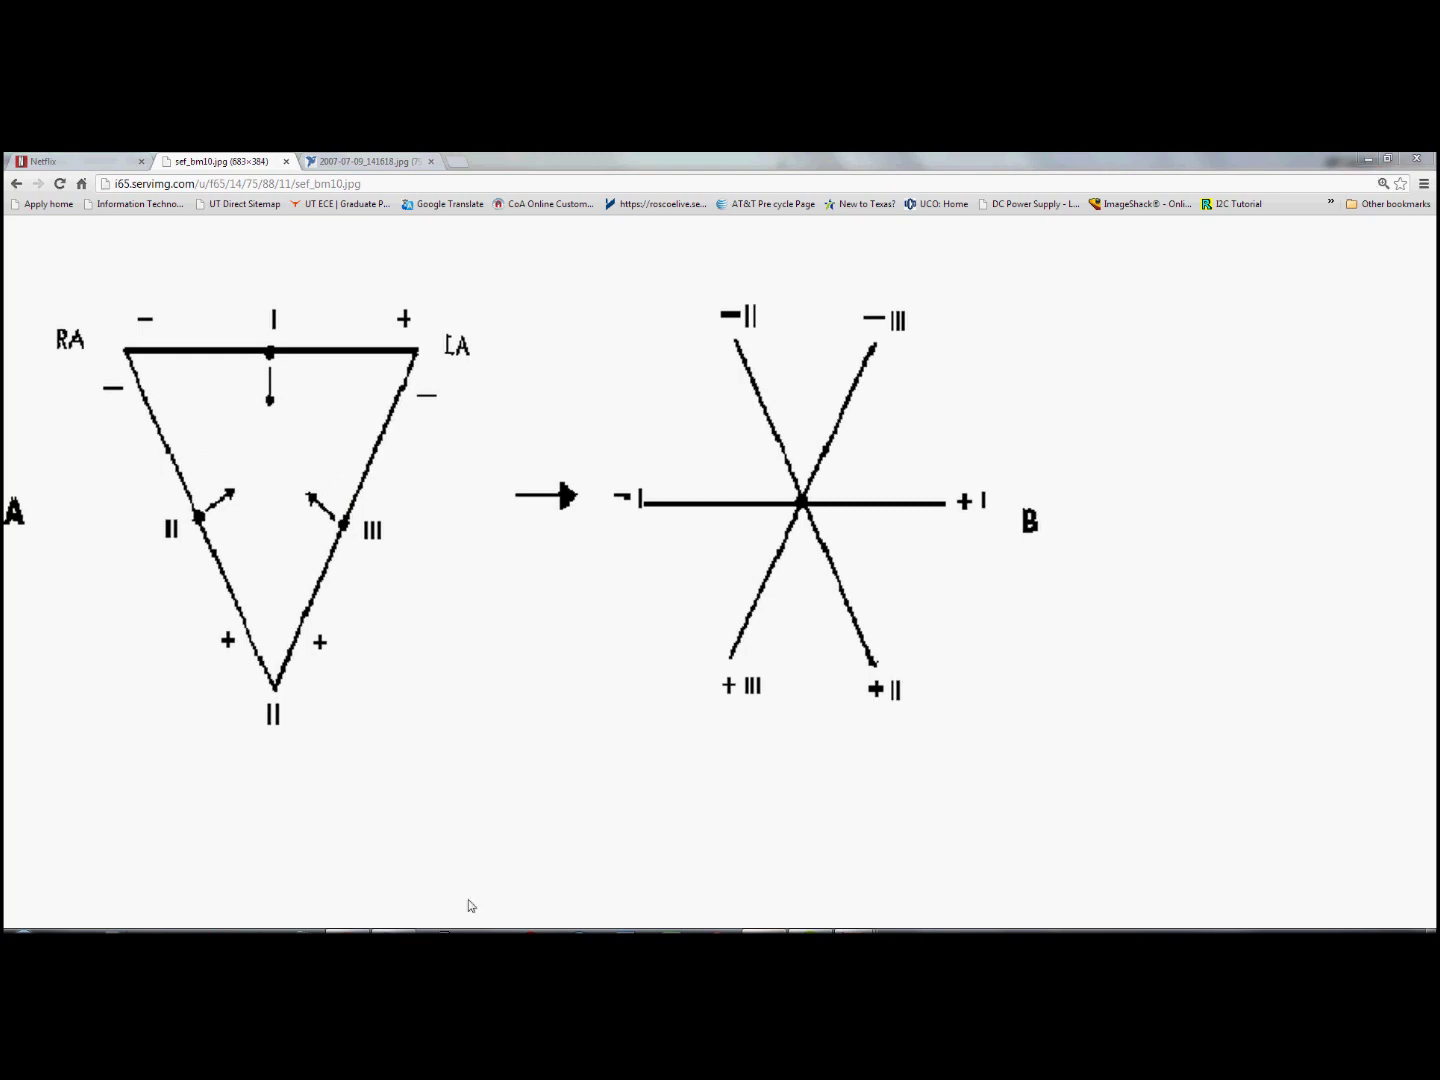
click(453, 929)
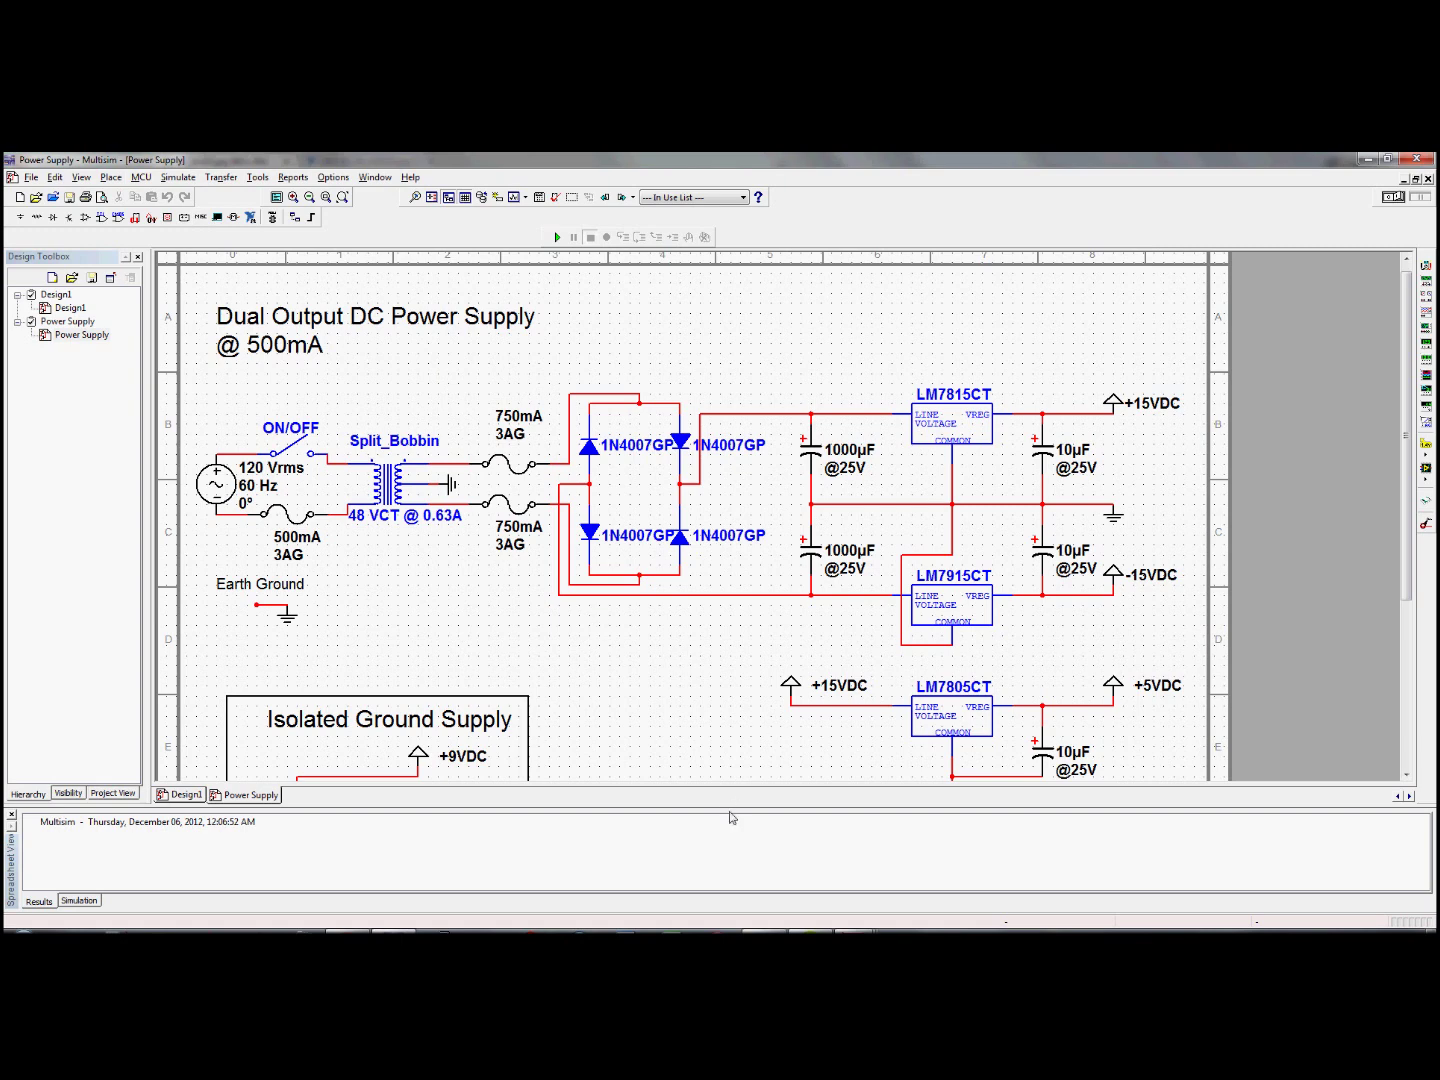
Shrink the results pane and frame the whole power supply, including the ±9VDC batteries.
drag(729, 805, 729, 861)
mouse_move(1406, 472)
mouse_down()
mouse_move(1408, 582)
mouse_move(1407, 473)
mouse_up()
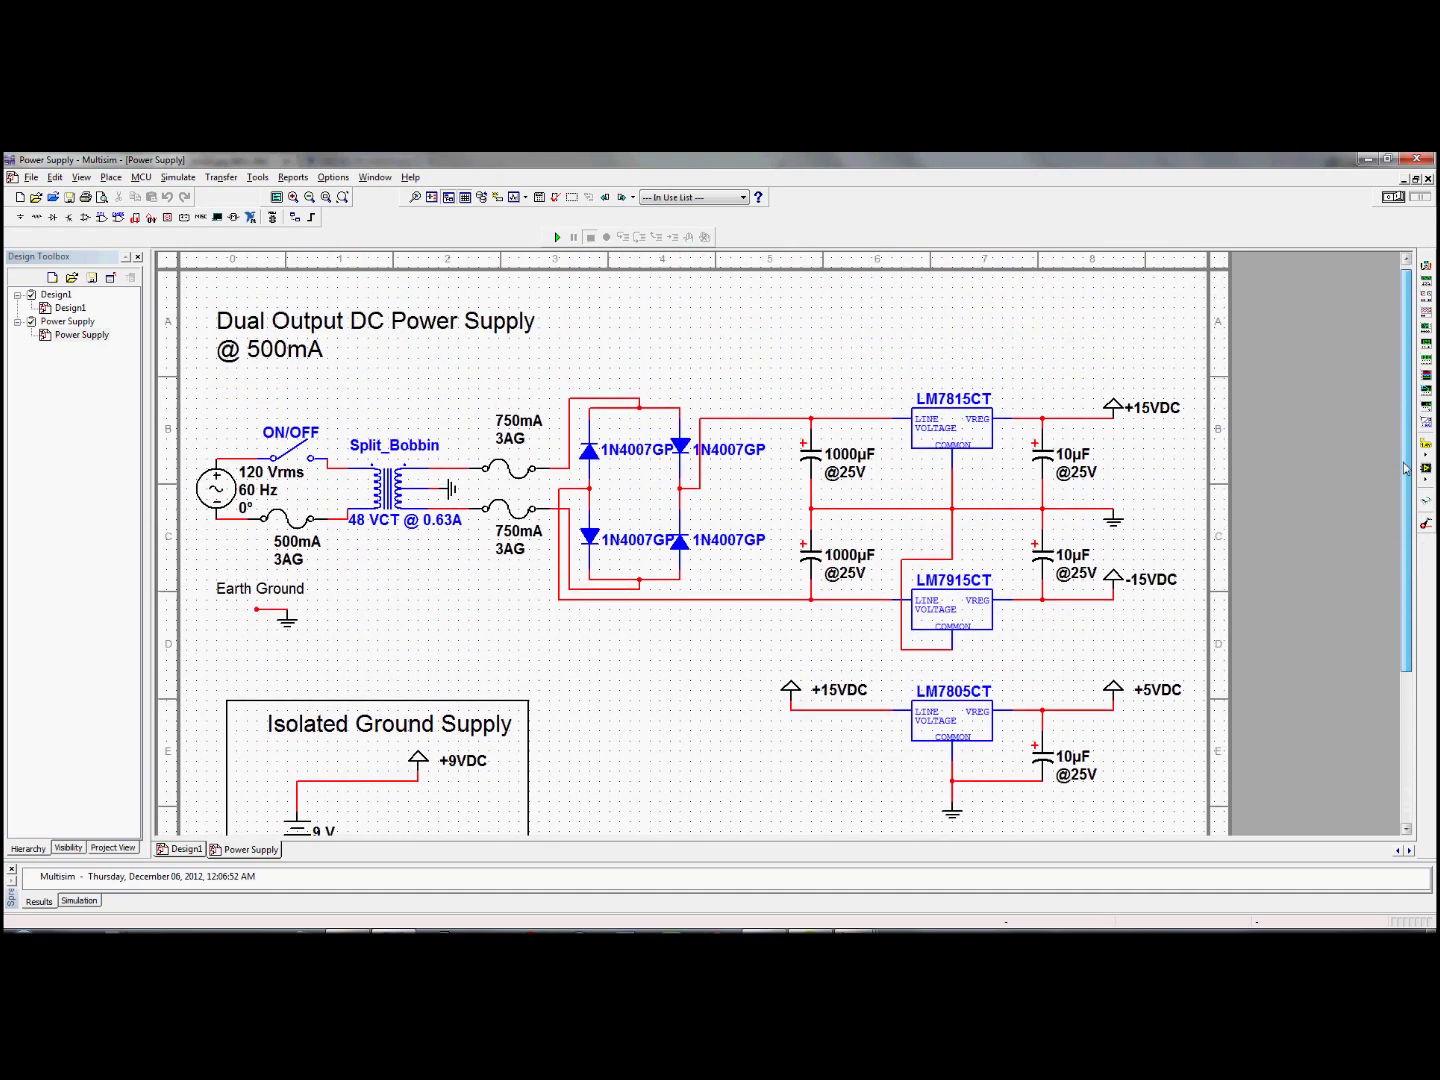
scroll(726, 573, down, 1)
scroll(631, 545, down, 1)
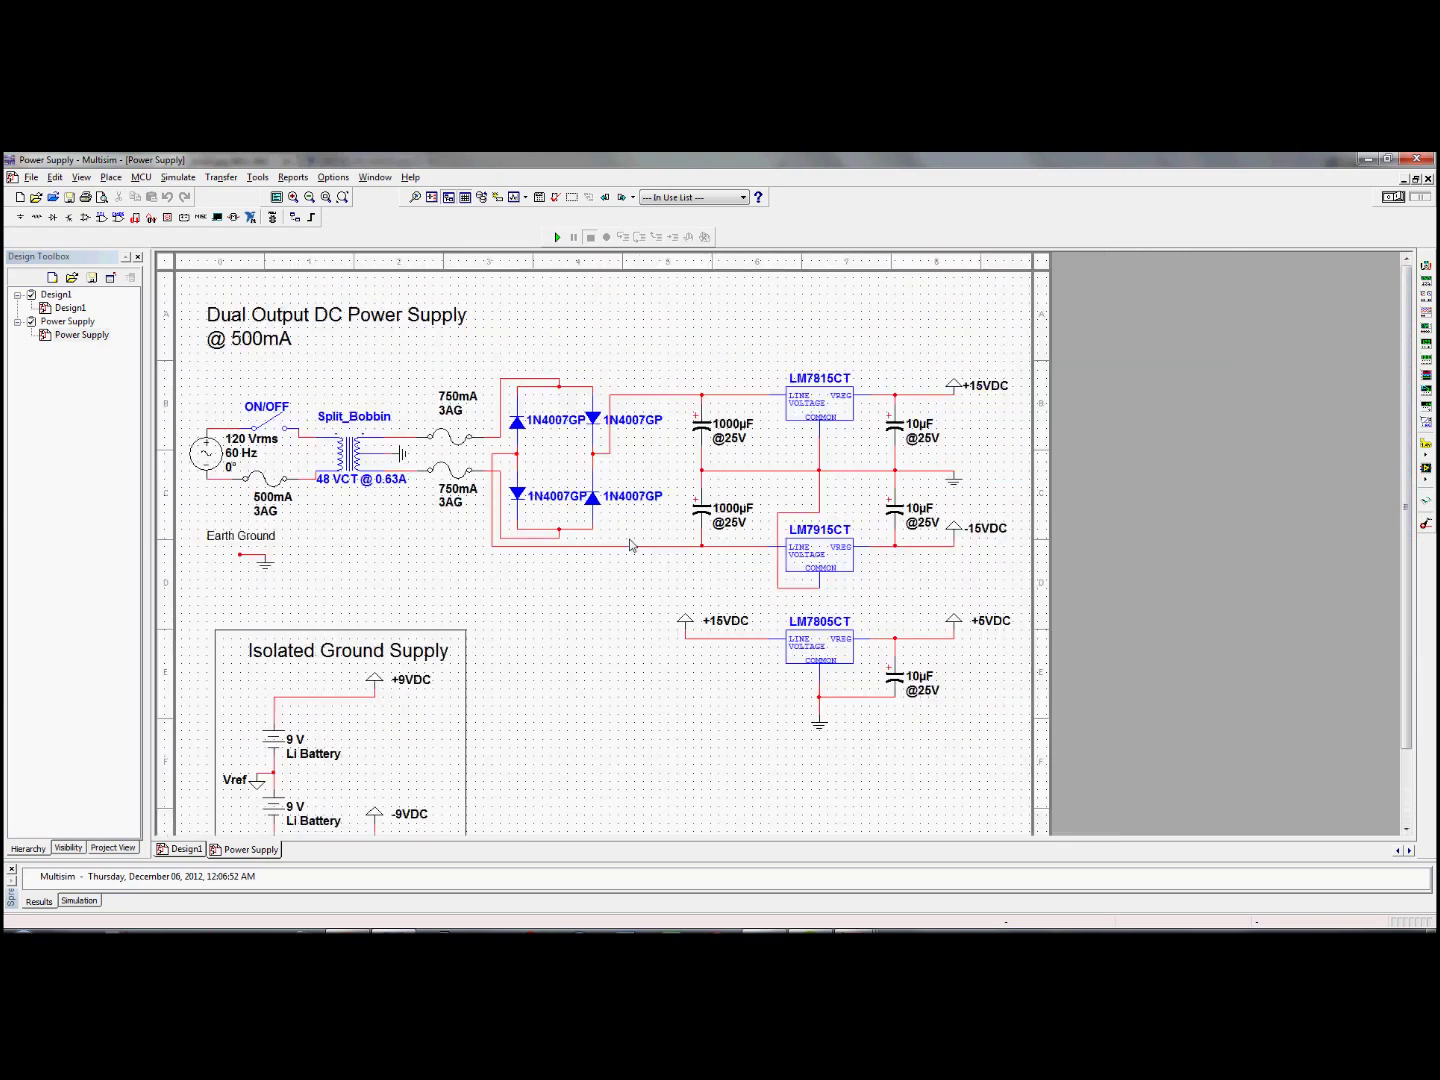
scroll(588, 513, down, 4)
scroll(588, 514, up, 4)
mouse_move(1408, 308)
mouse_down()
mouse_move(1409, 405)
mouse_move(1413, 323)
mouse_up()
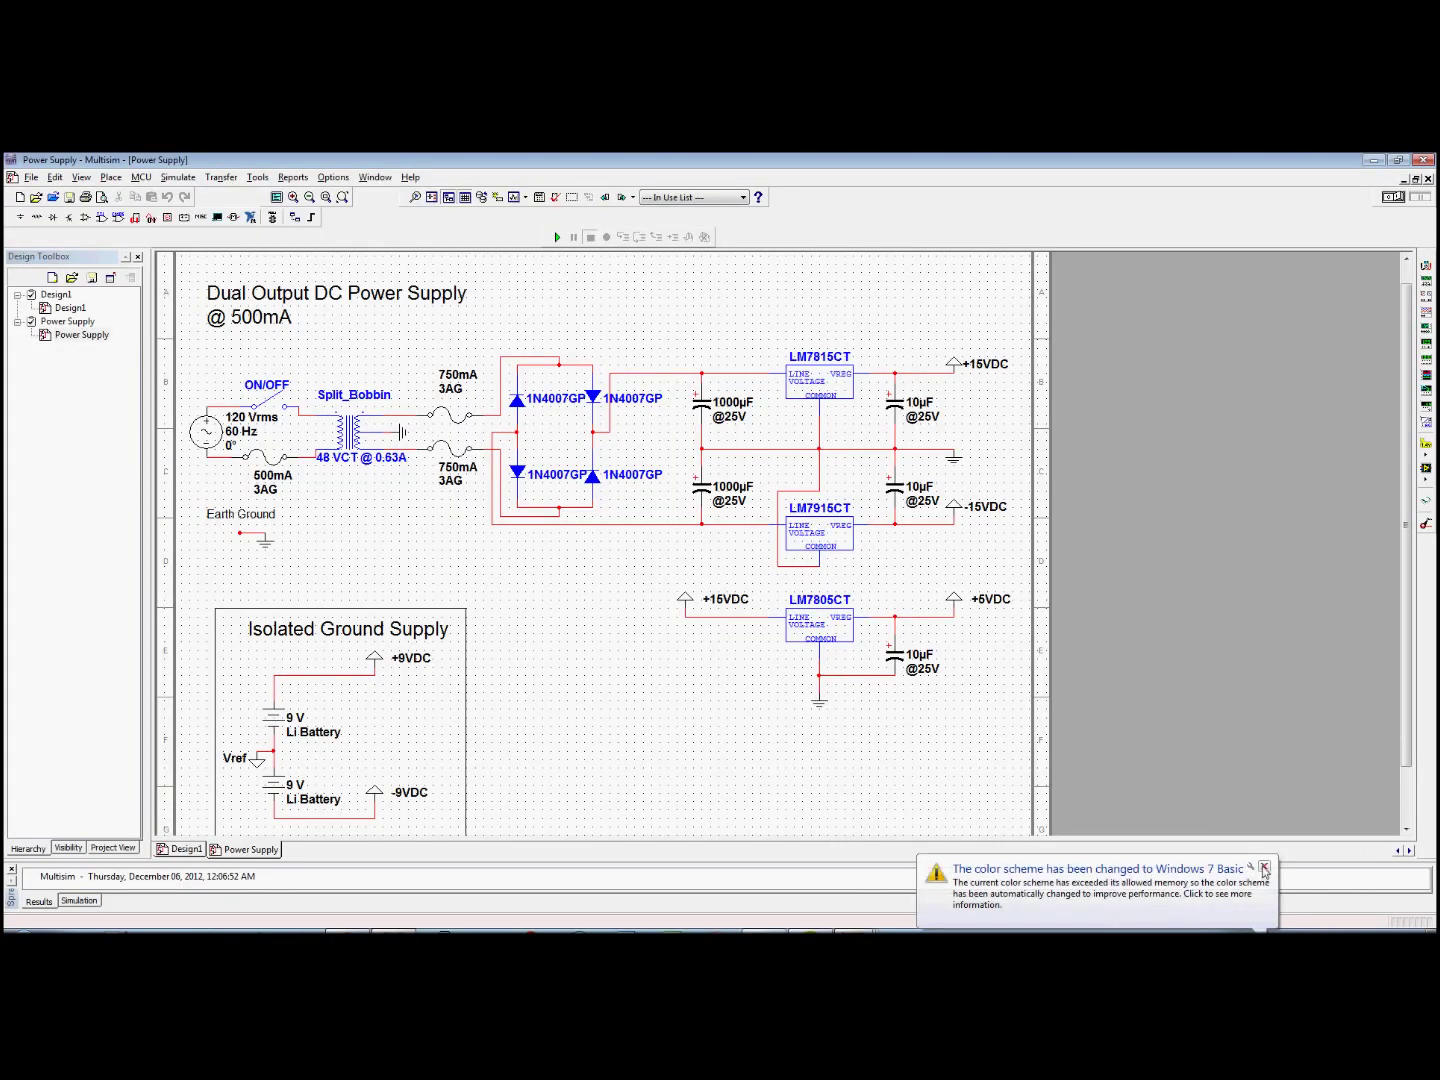
click(1265, 867)
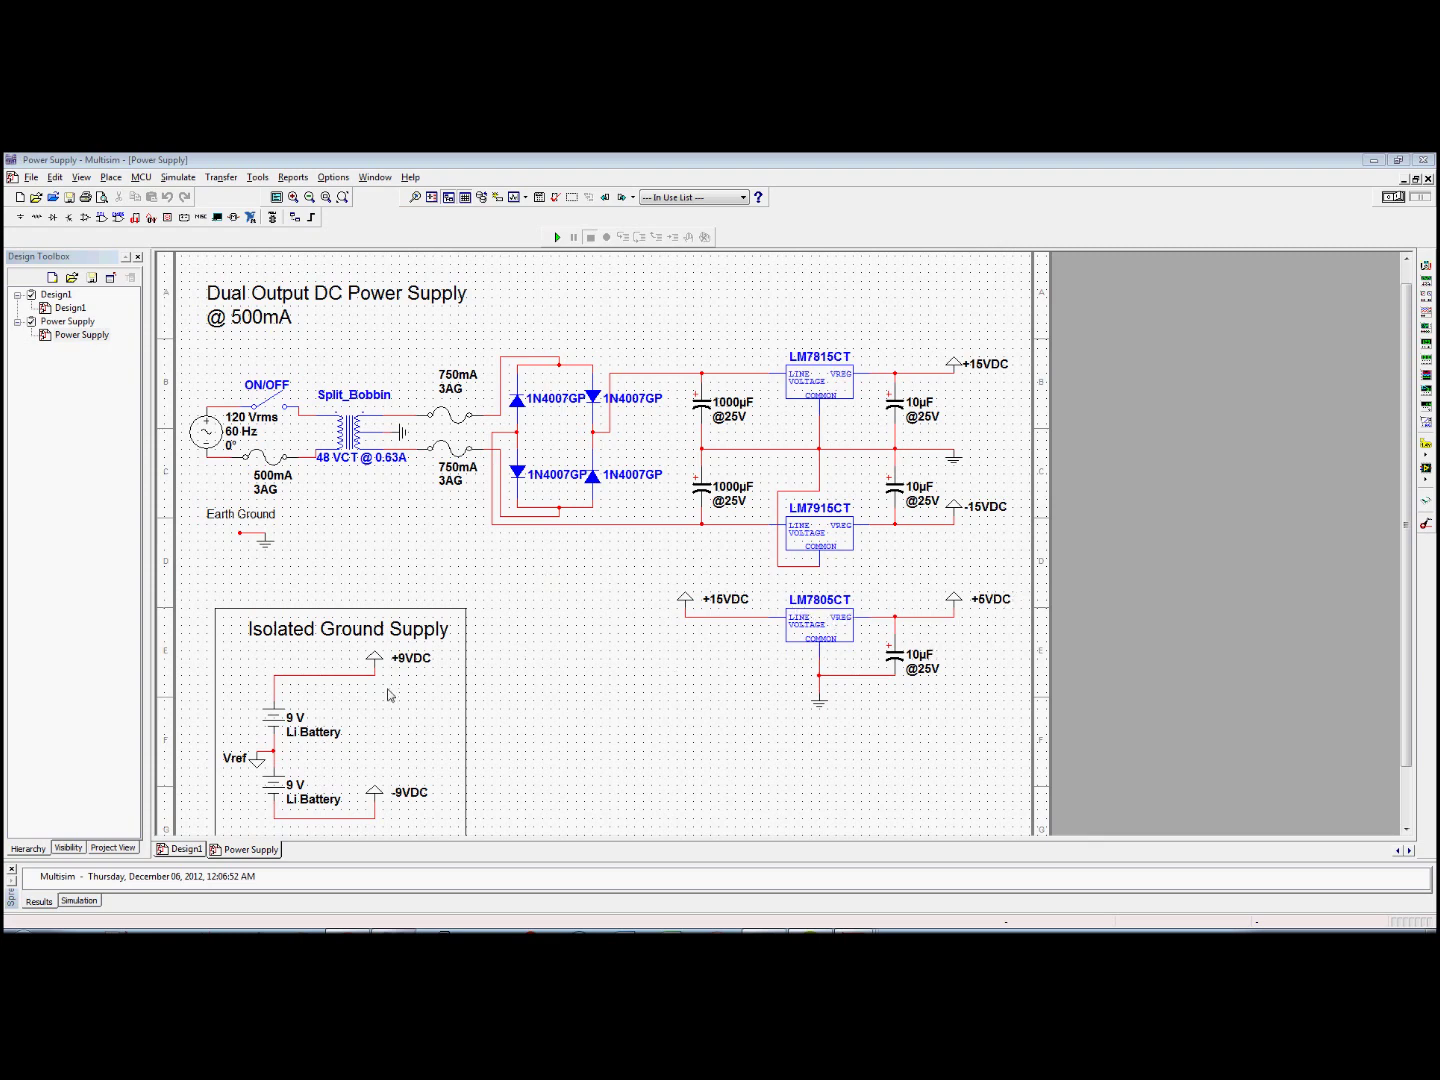
Scroll down to the Isolated Ground Supply with its two 9 V Li batteries around Vref.
scroll(1413, 446, down, 2)
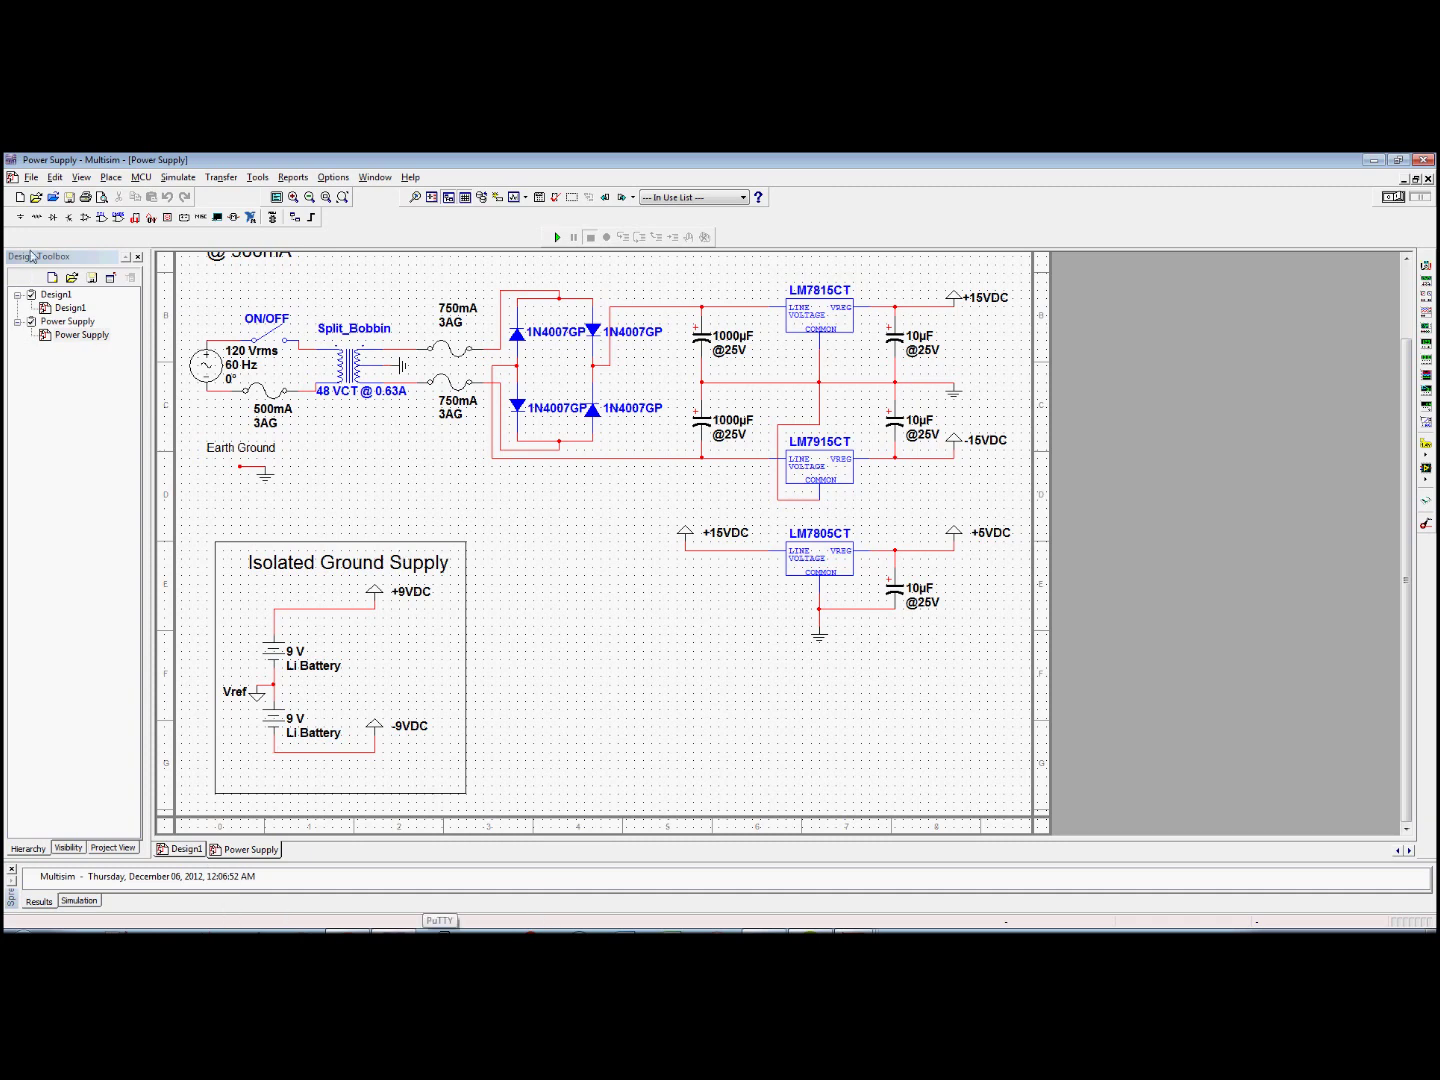
Cancel the Open Sample dialog, then minimize Multisim and Chrome to reveal the desktop.
click(52, 200)
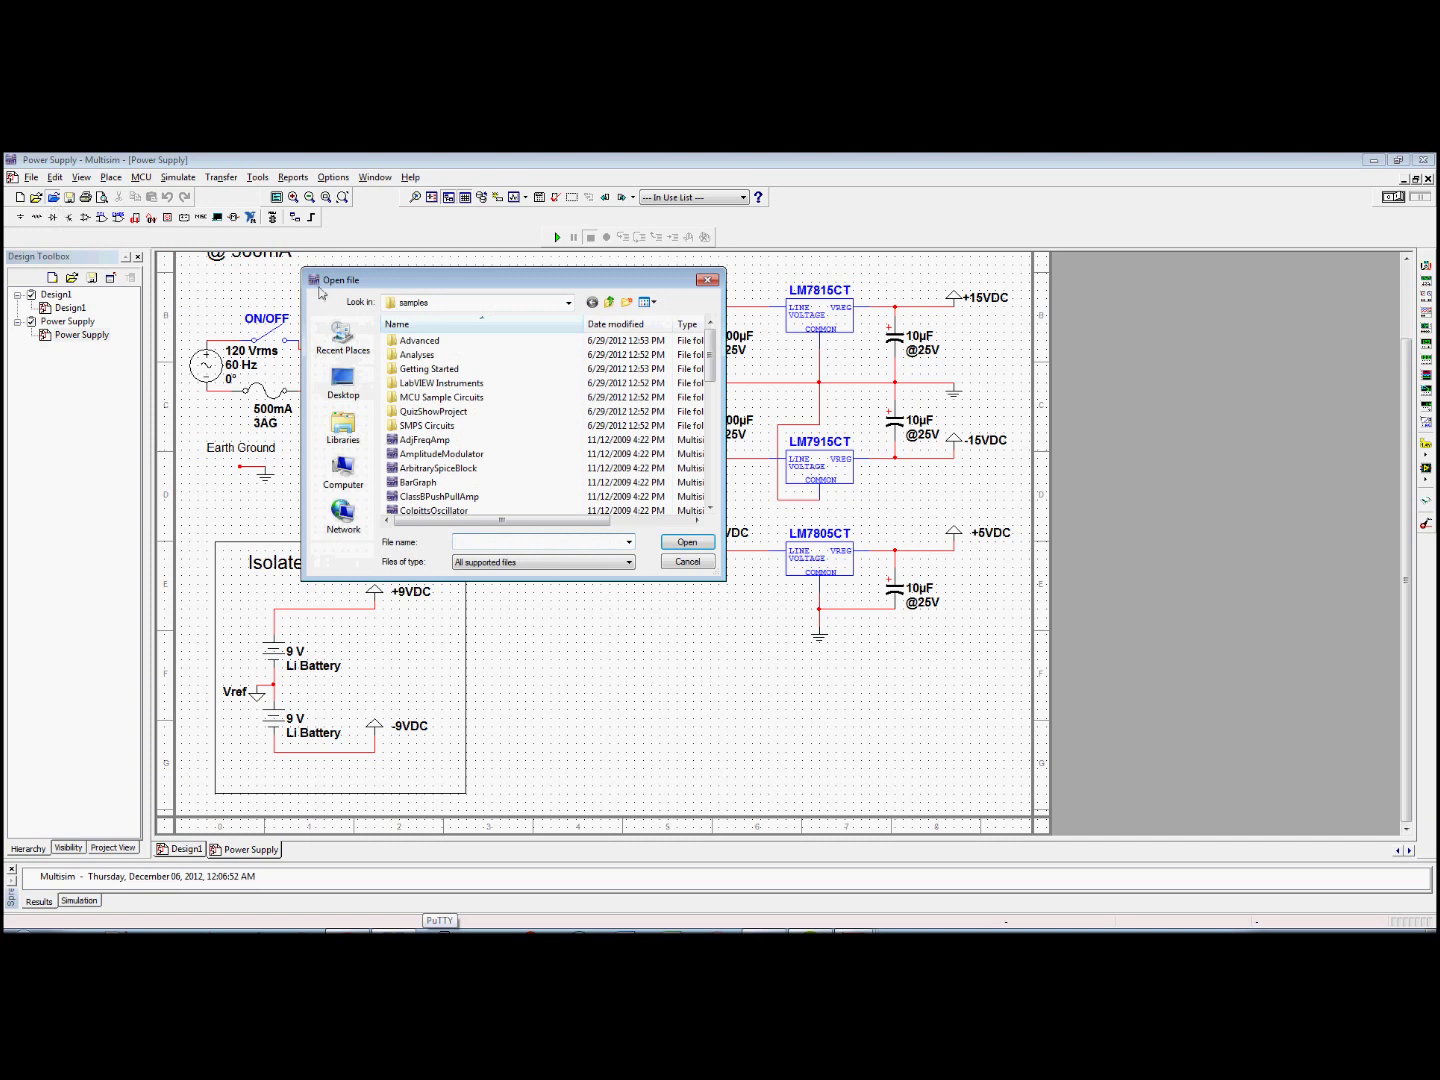
click(709, 280)
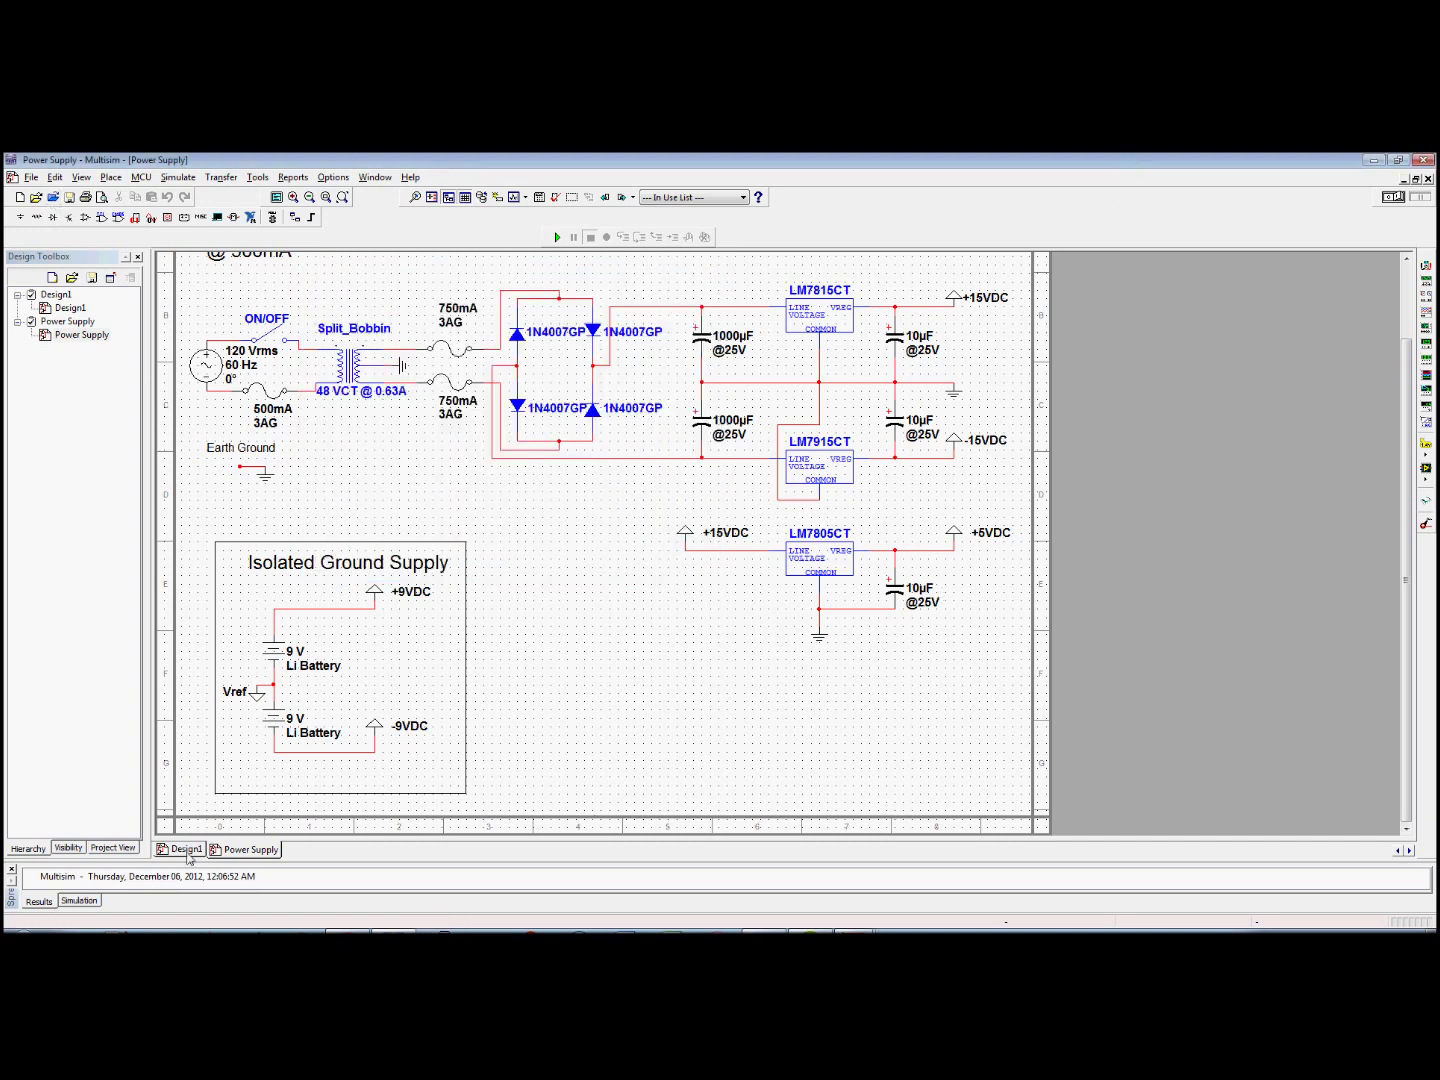
drag(1225, 160, 1437, 190)
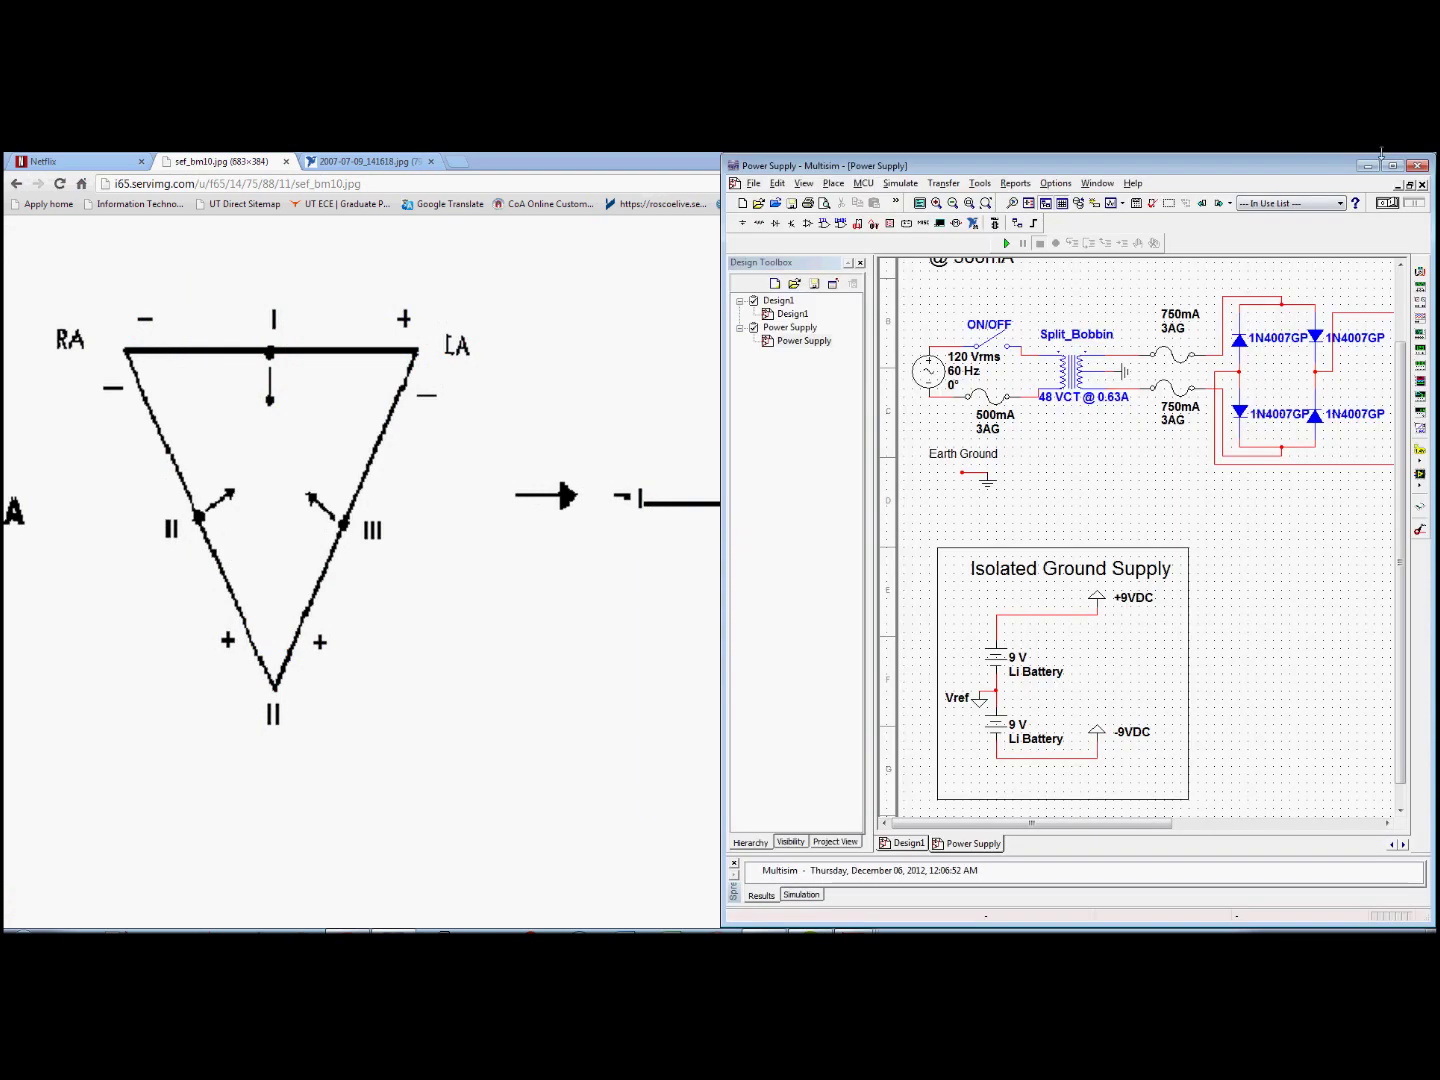
click(1367, 167)
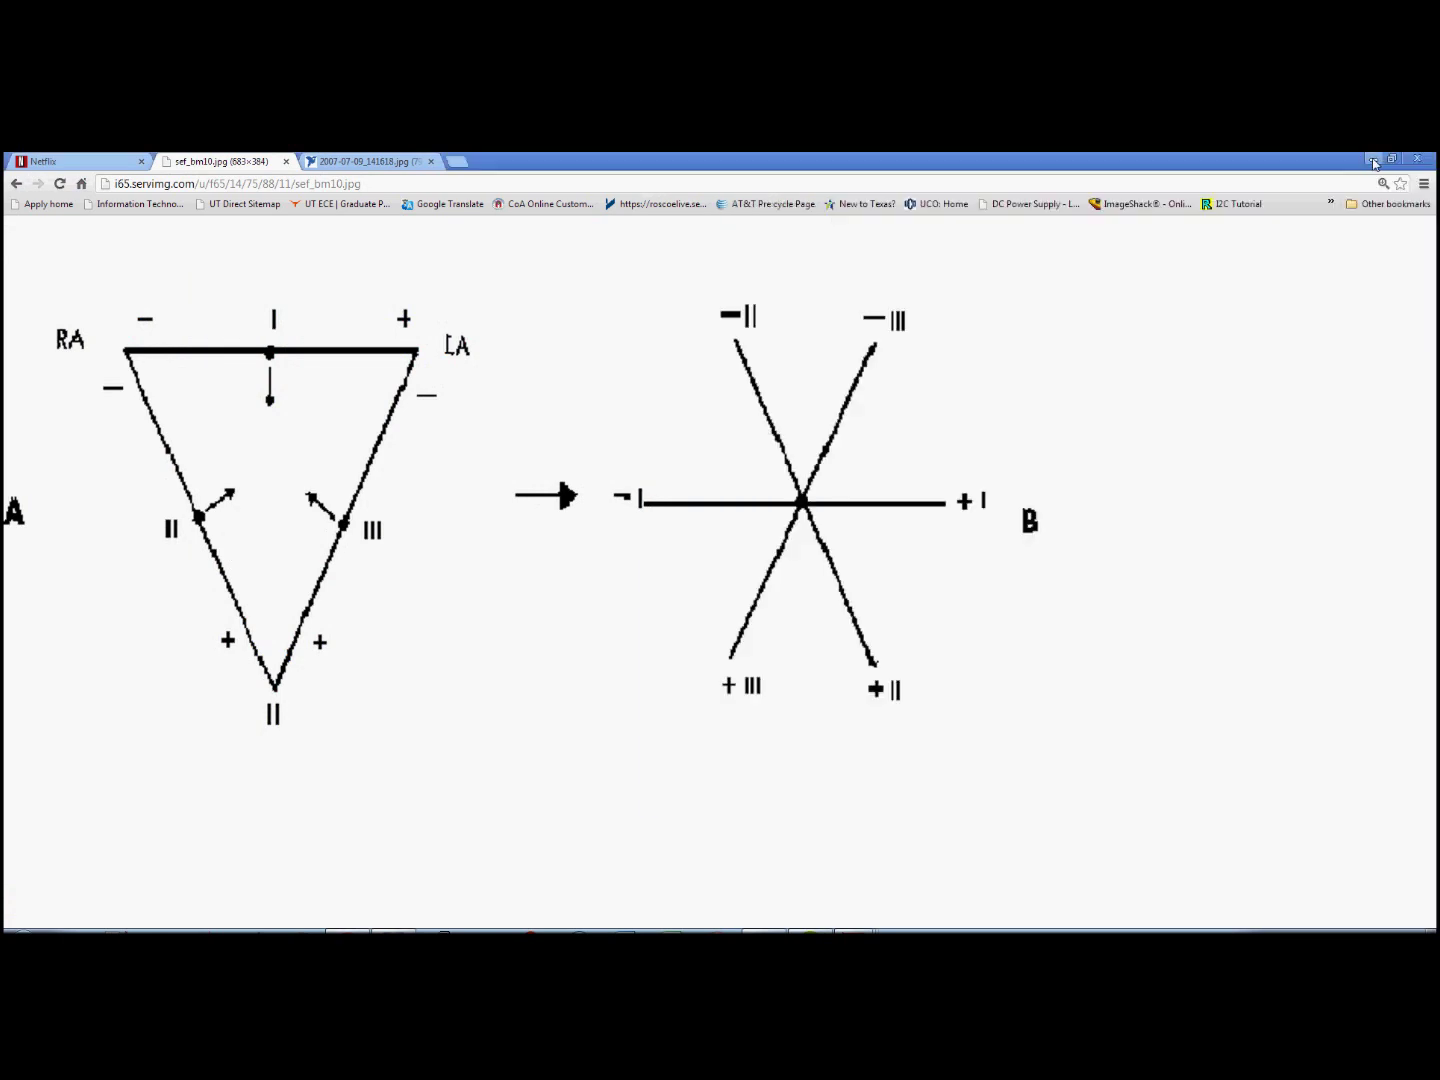
click(1368, 160)
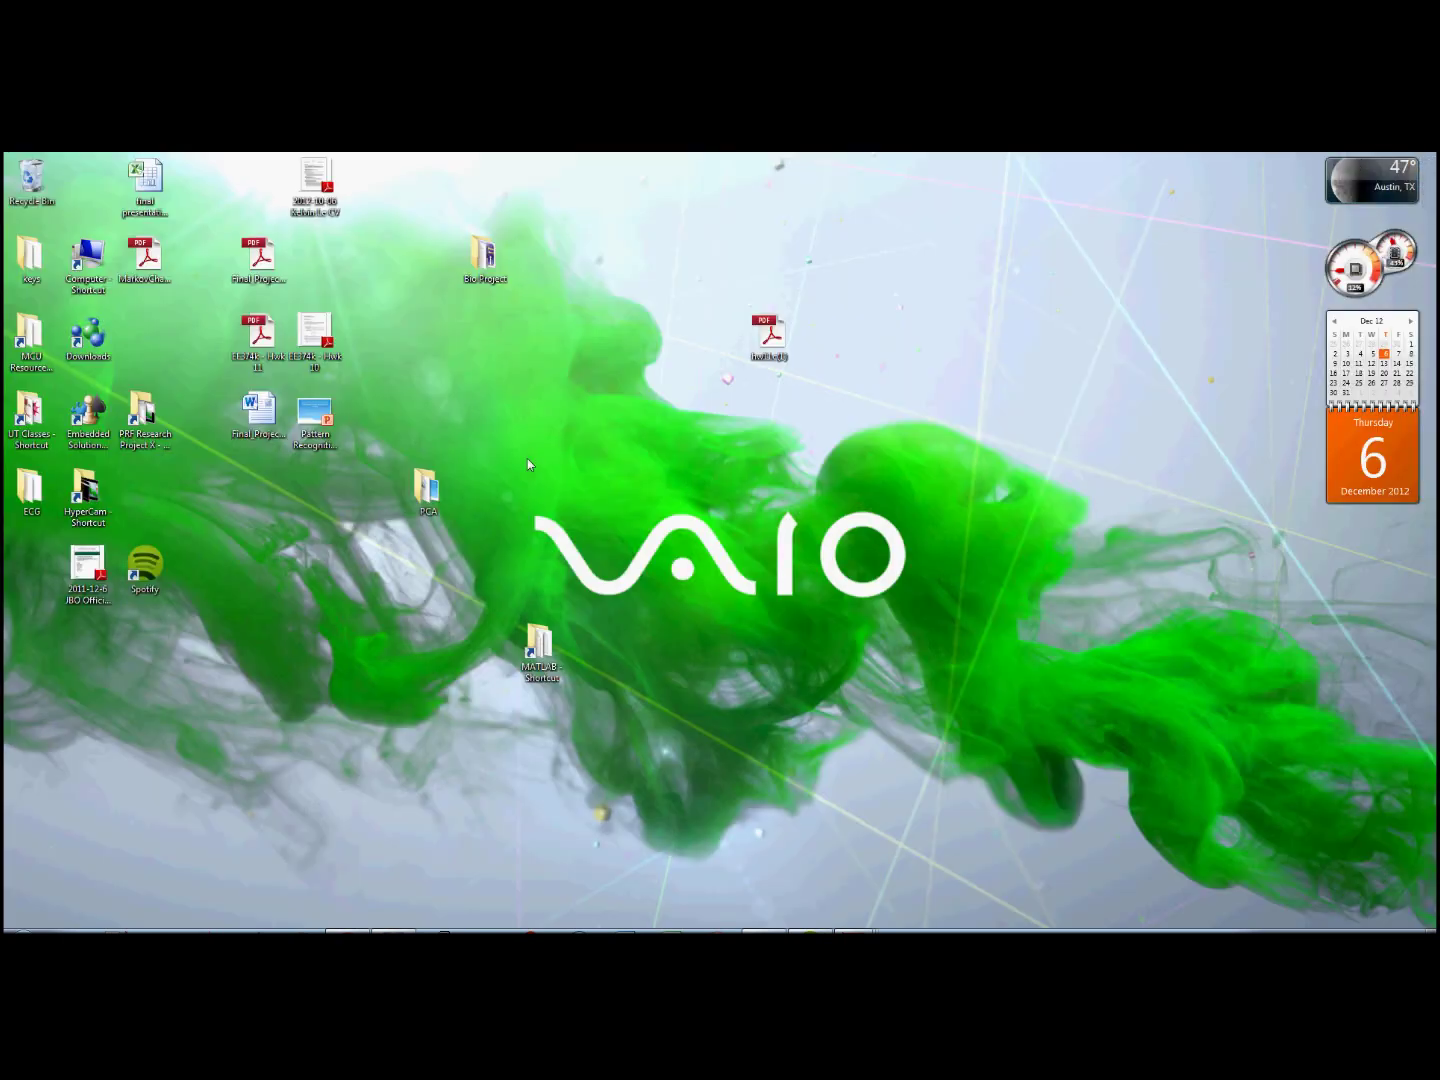
Open the INA file from the desktop Bio Project folder and maximize its Multisim window.
double_click(480, 261)
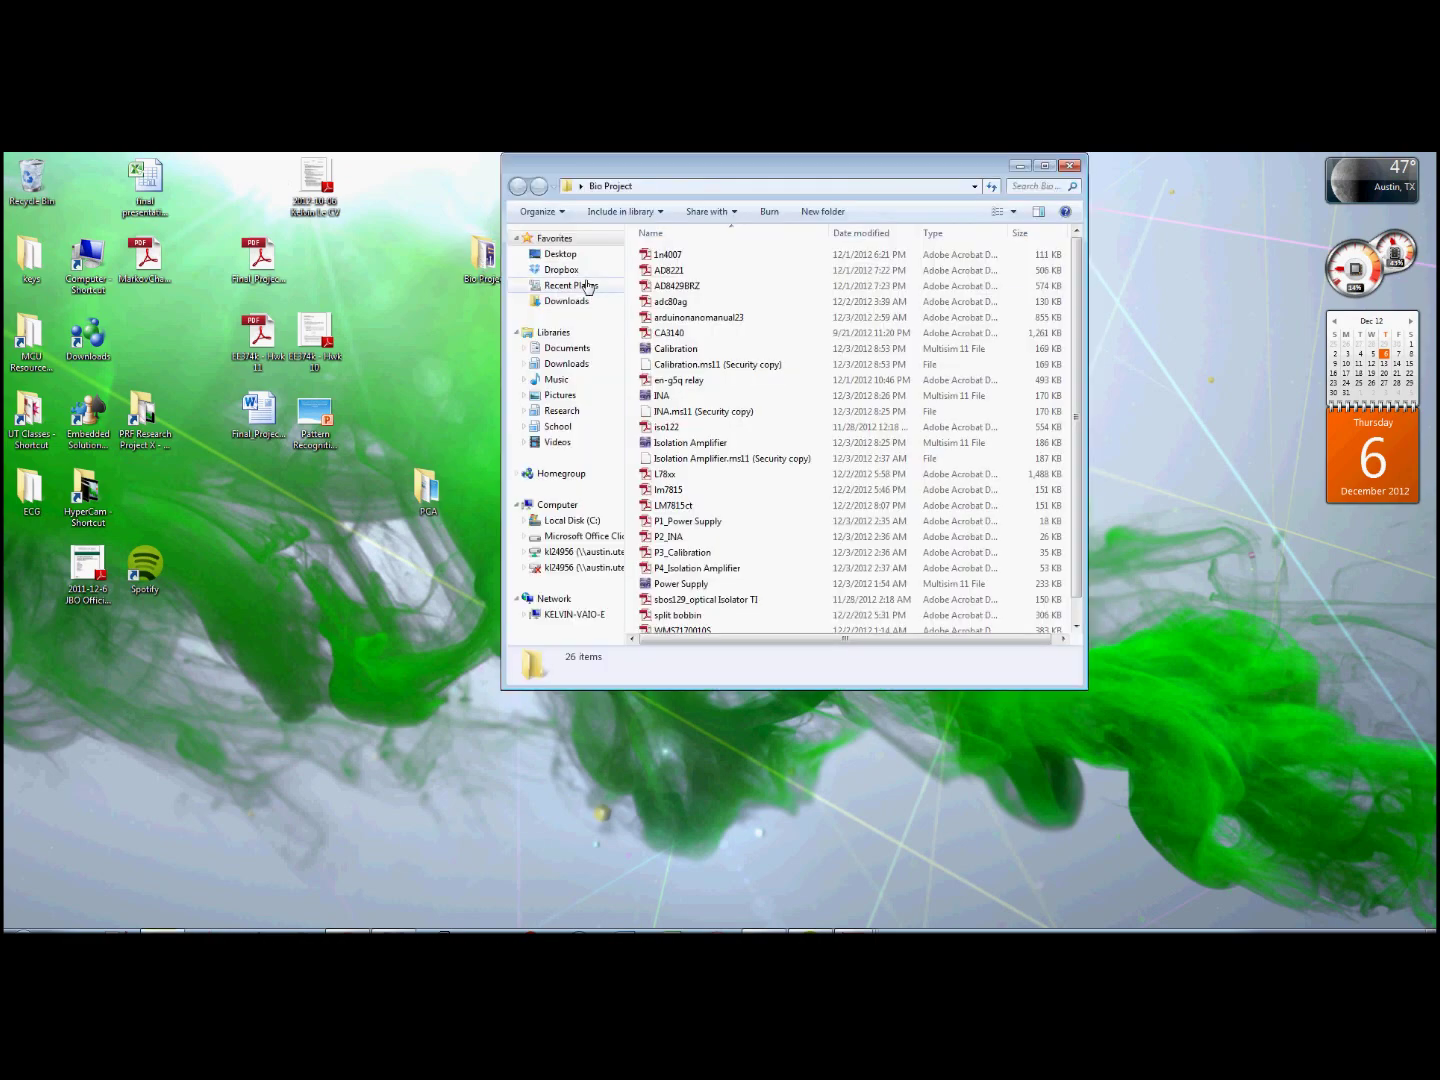
double_click(734, 399)
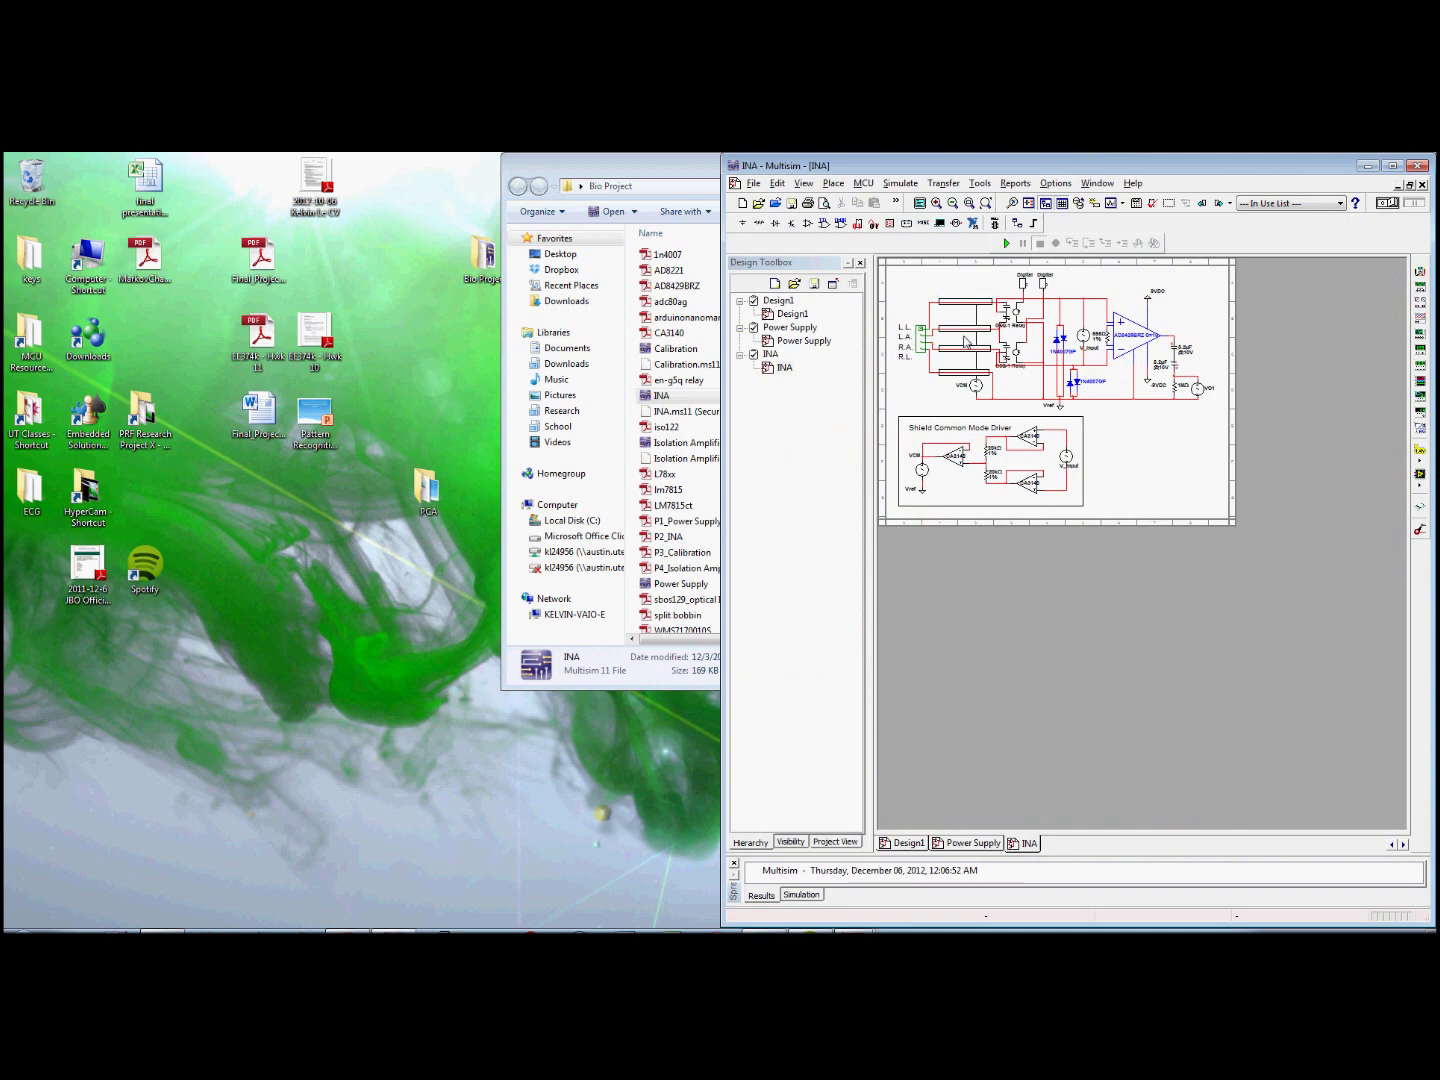
click(1400, 166)
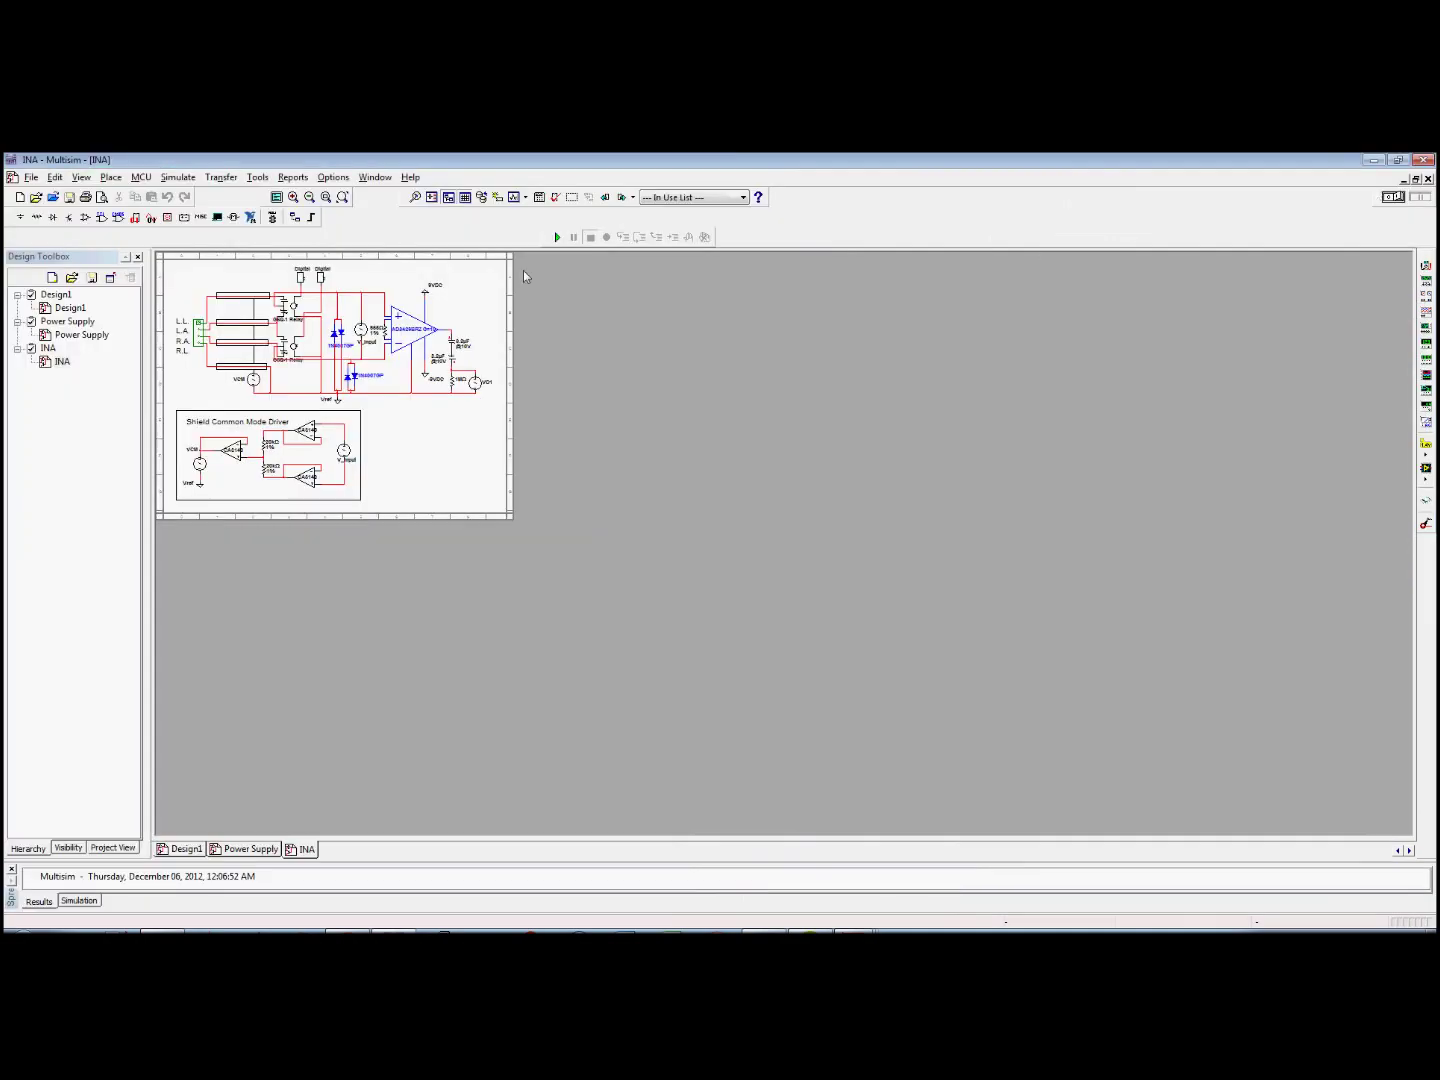
Zoom in on the AD8429BRZ G=10 stage with its 8.2µF capacitors and 1MΩ load.
scroll(316, 284, up, 2)
scroll(398, 437, up, 1)
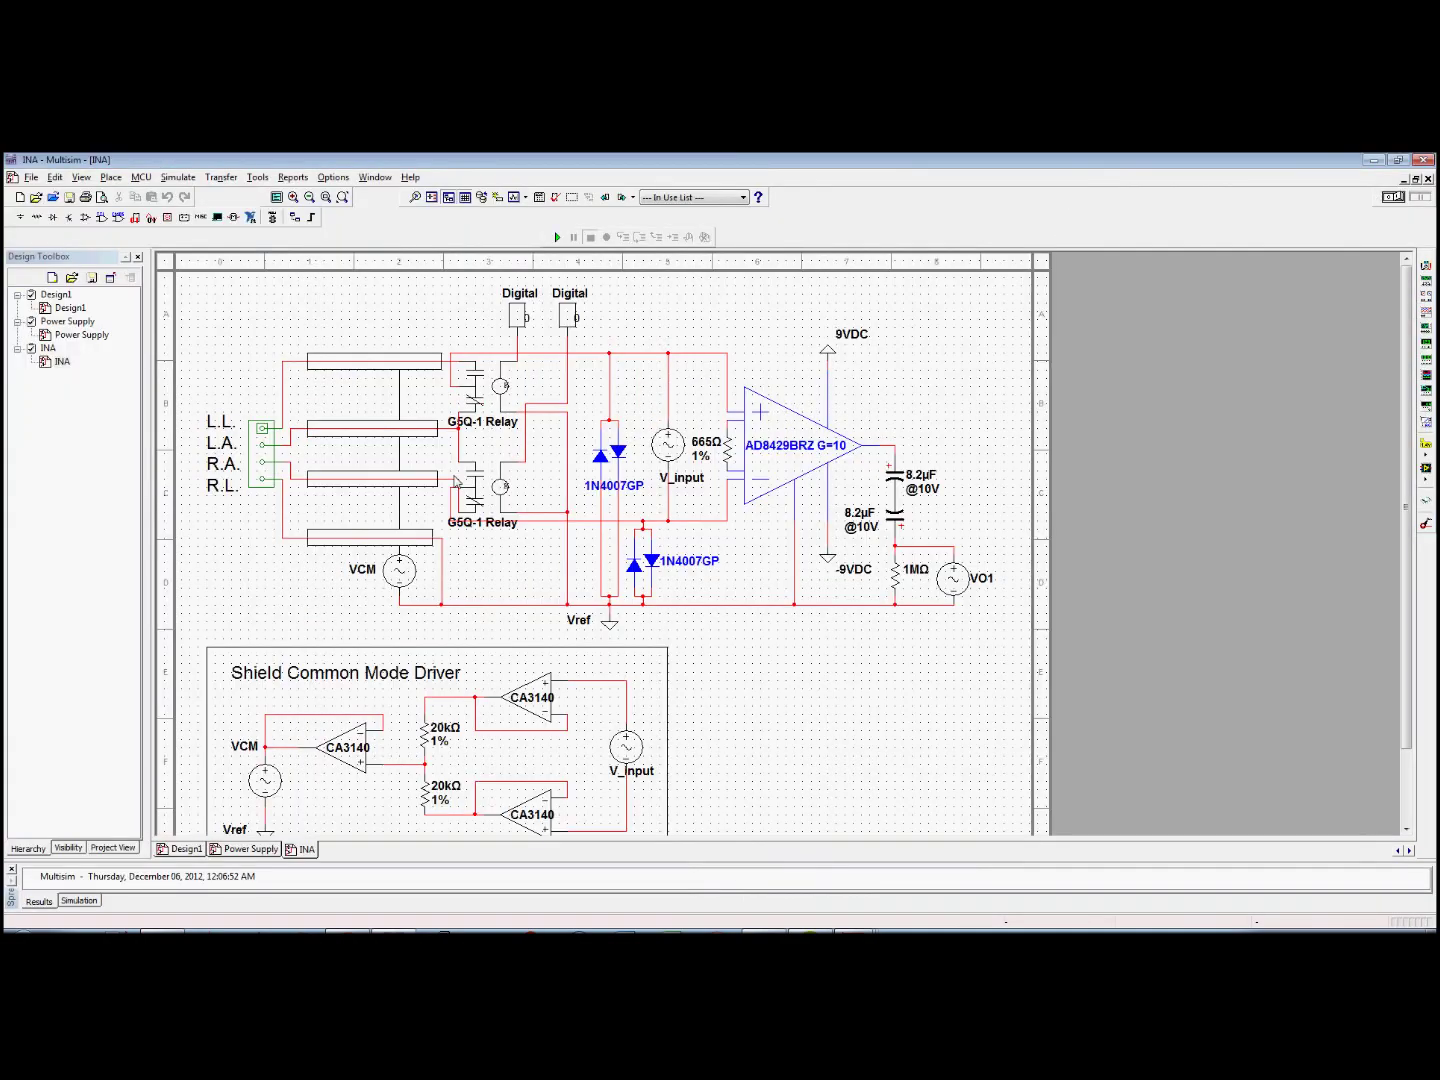
scroll(672, 478, up, 1)
scroll(896, 553, up, 1)
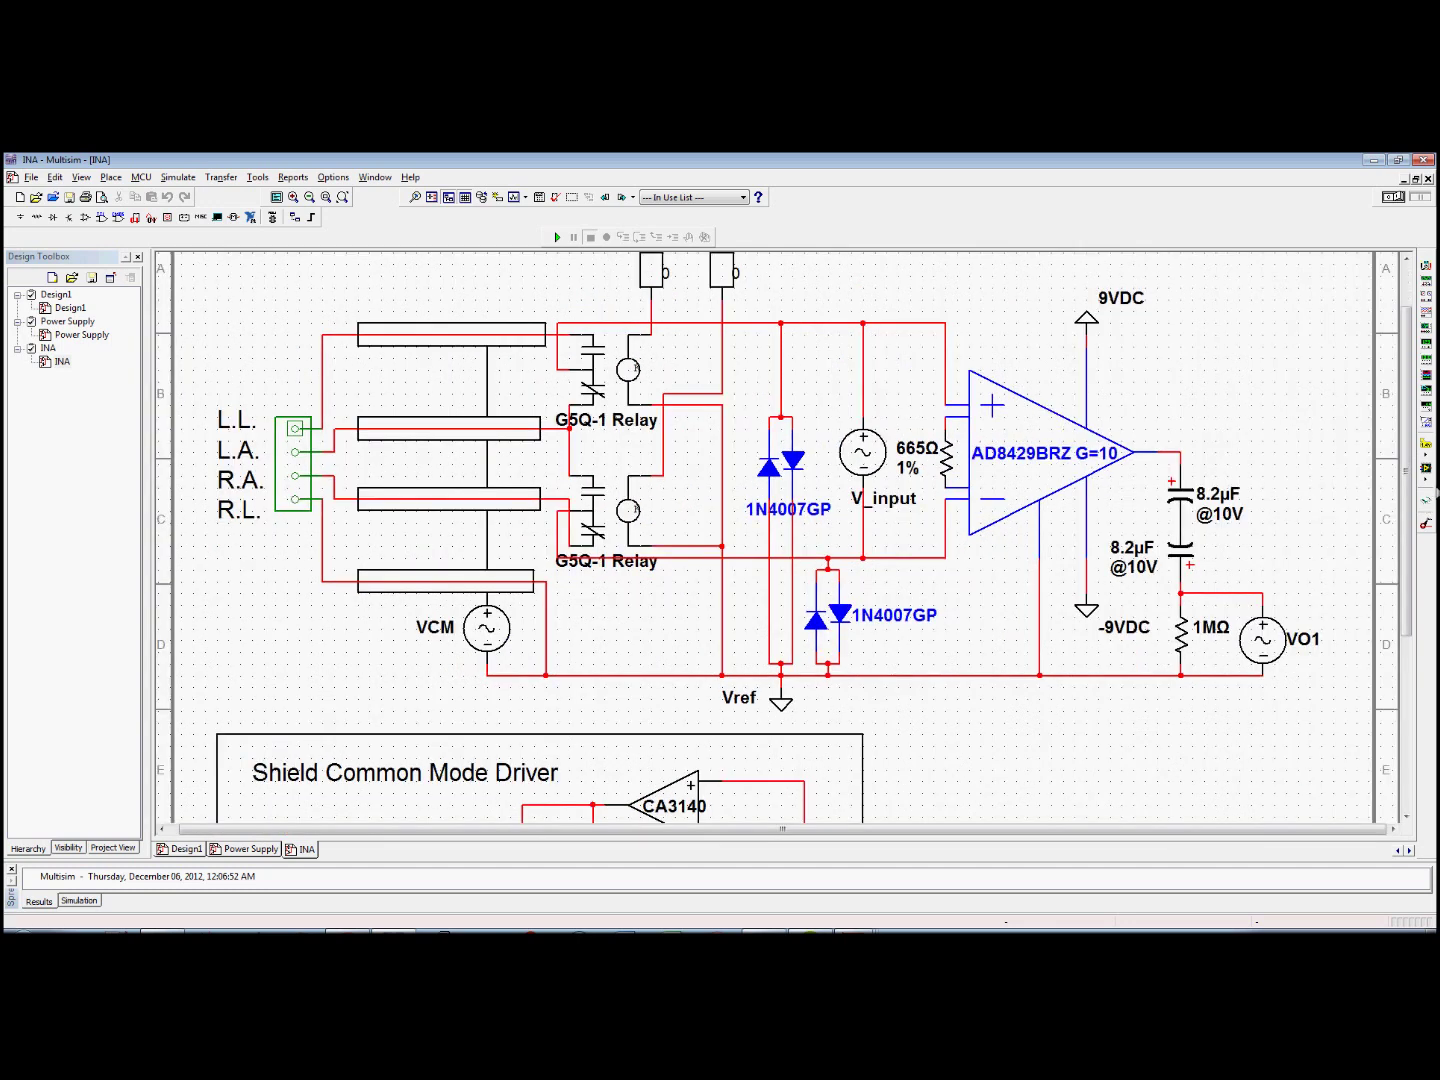
drag(1416, 466, 1409, 427)
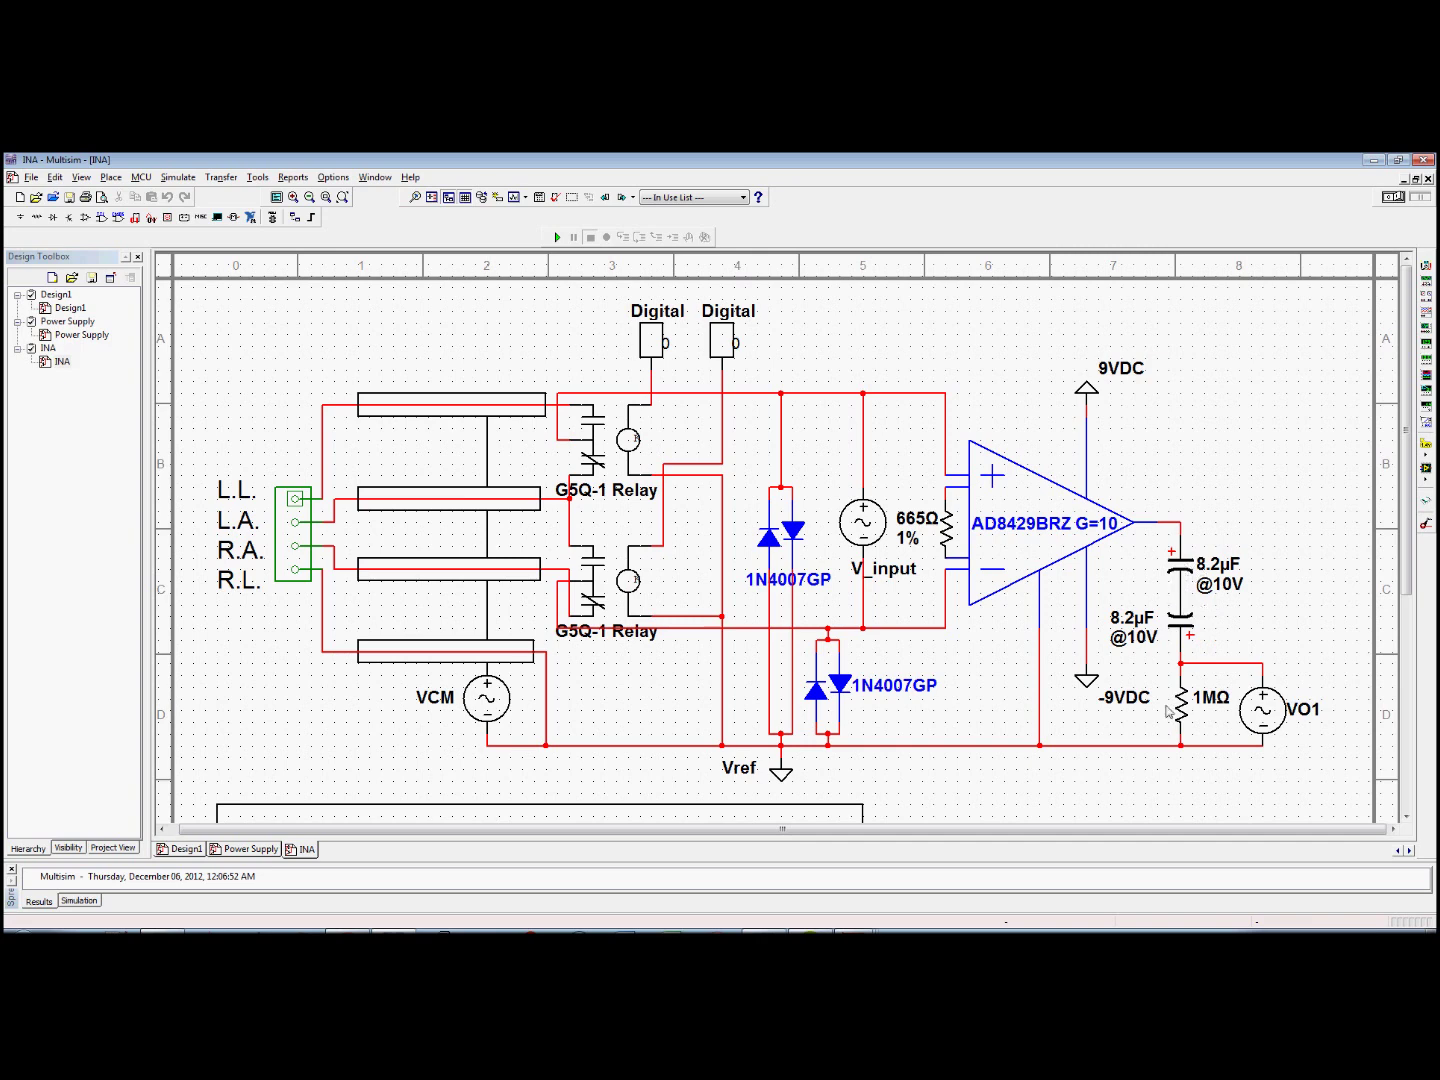
Pan left and zoom out to reveal the Shield Common Mode Driver's three CA3140 op-amps.
drag(1138, 833, 1078, 830)
scroll(949, 545, down, 2)
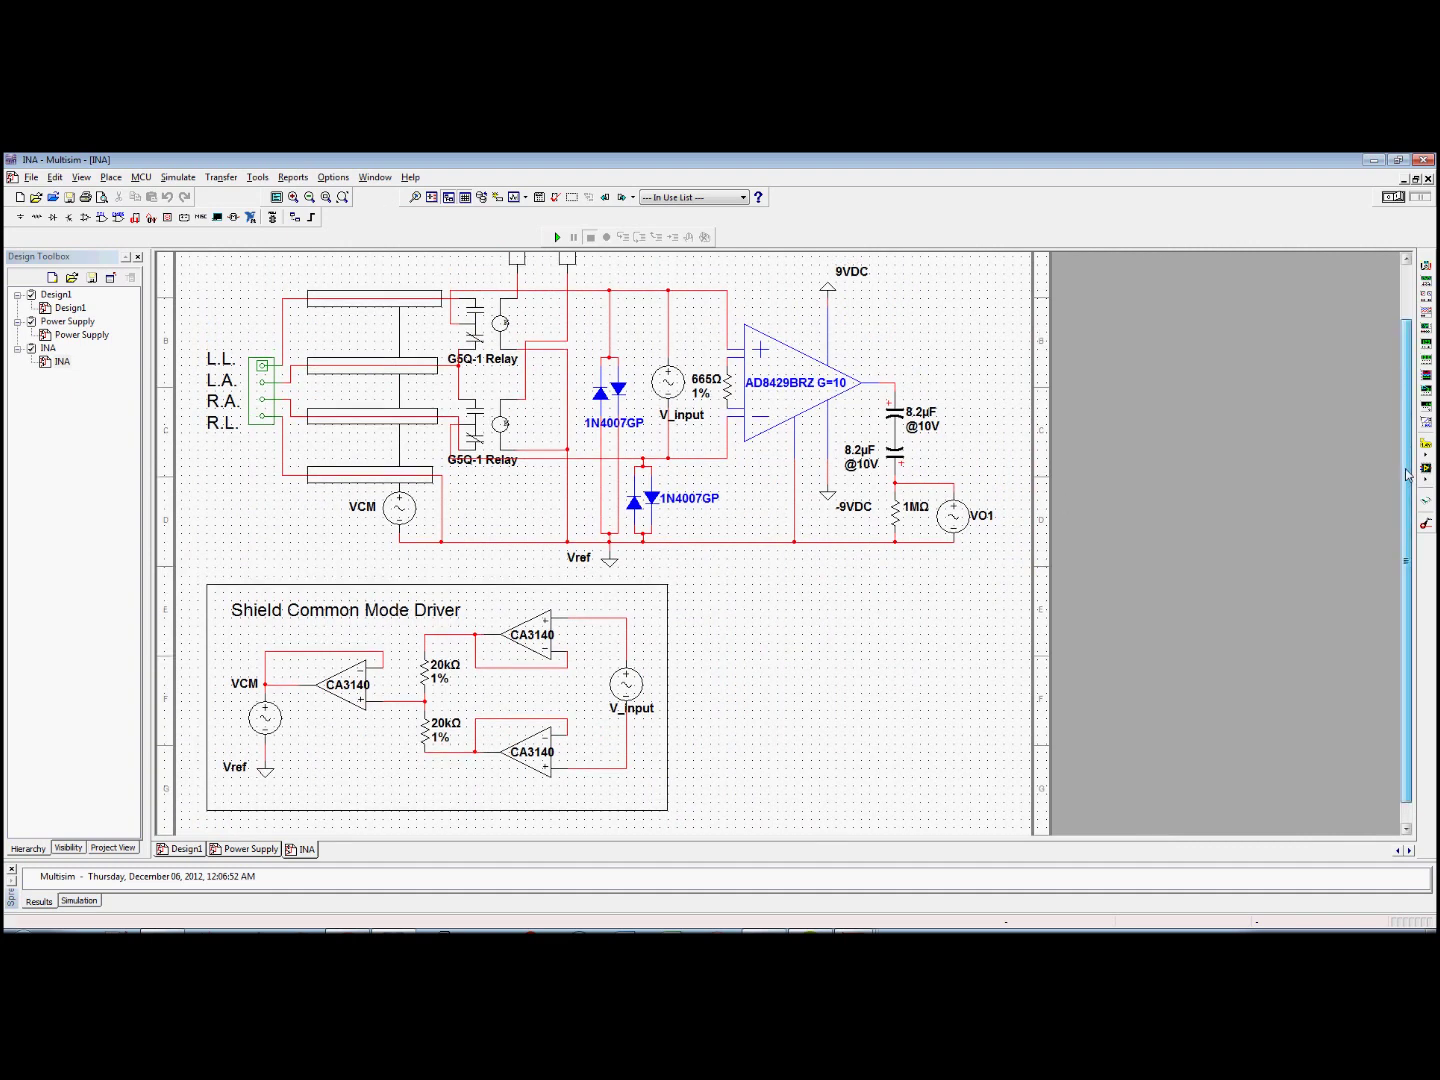
scroll(1404, 479, up, 1)
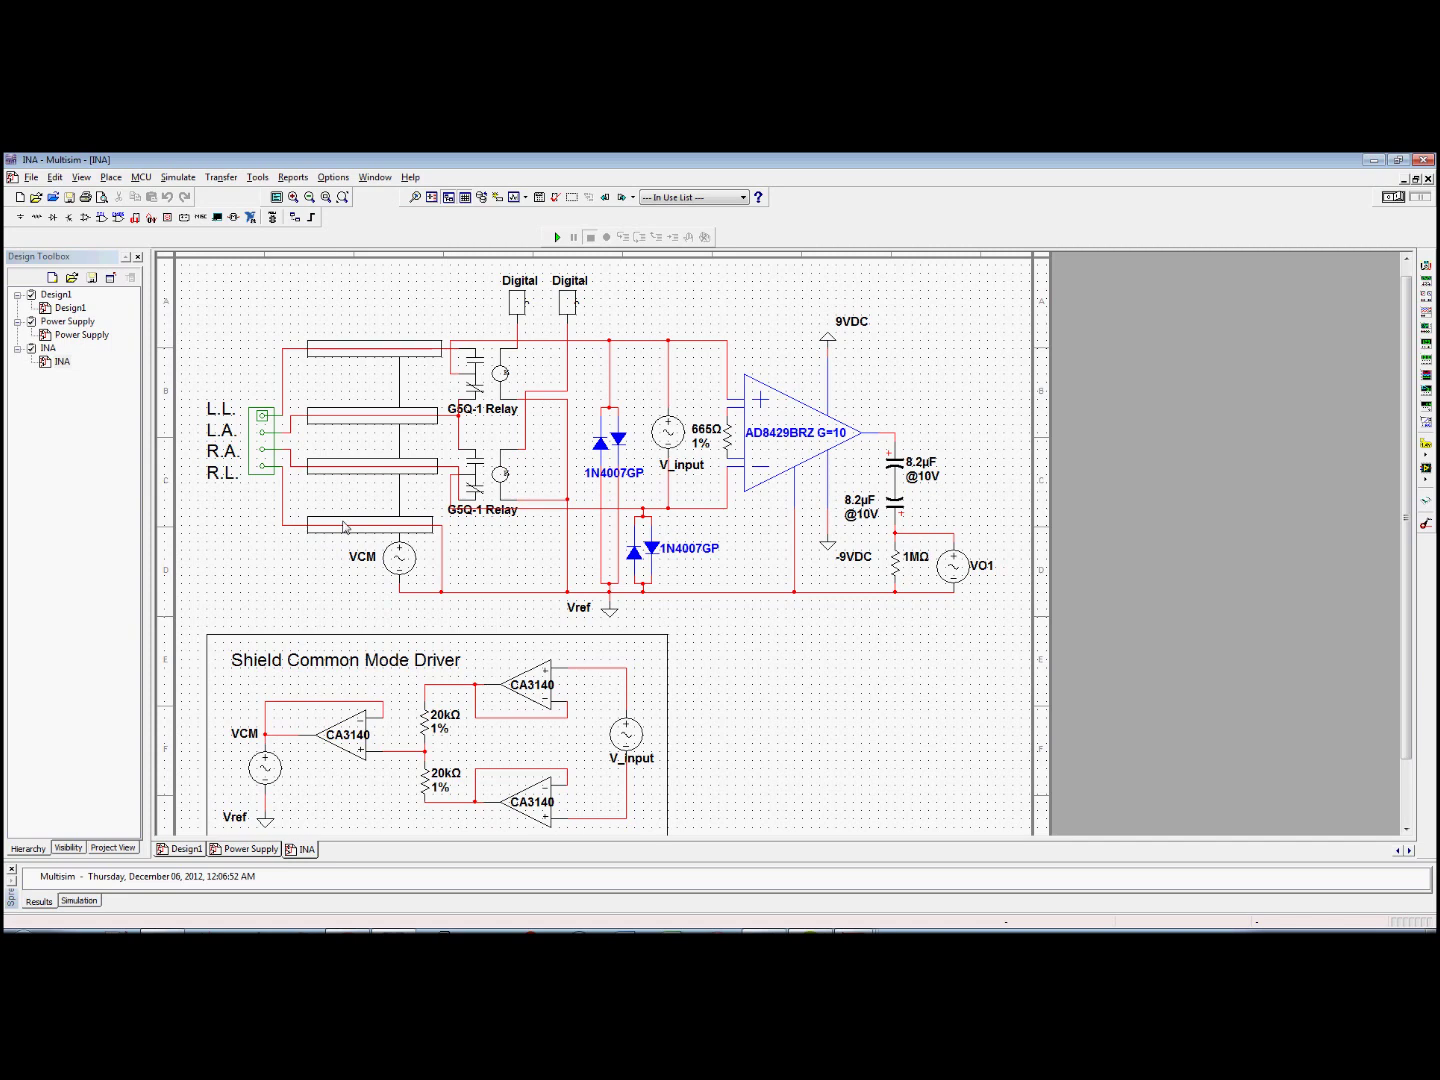
scroll(436, 534, up, 1)
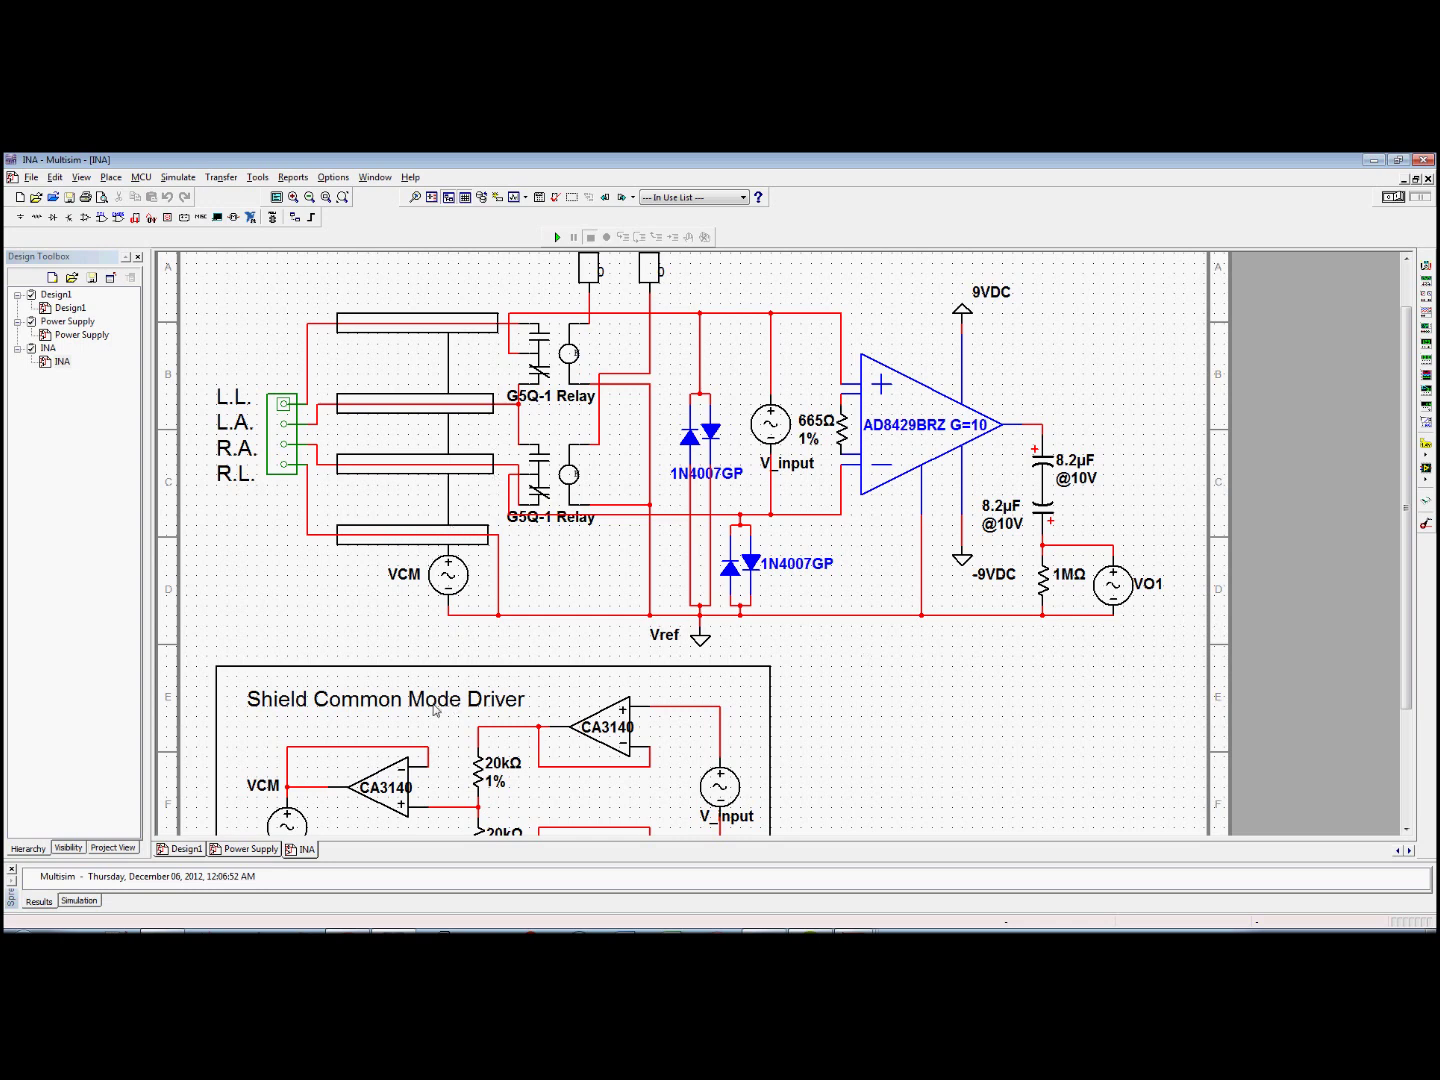
drag(1407, 589, 1408, 689)
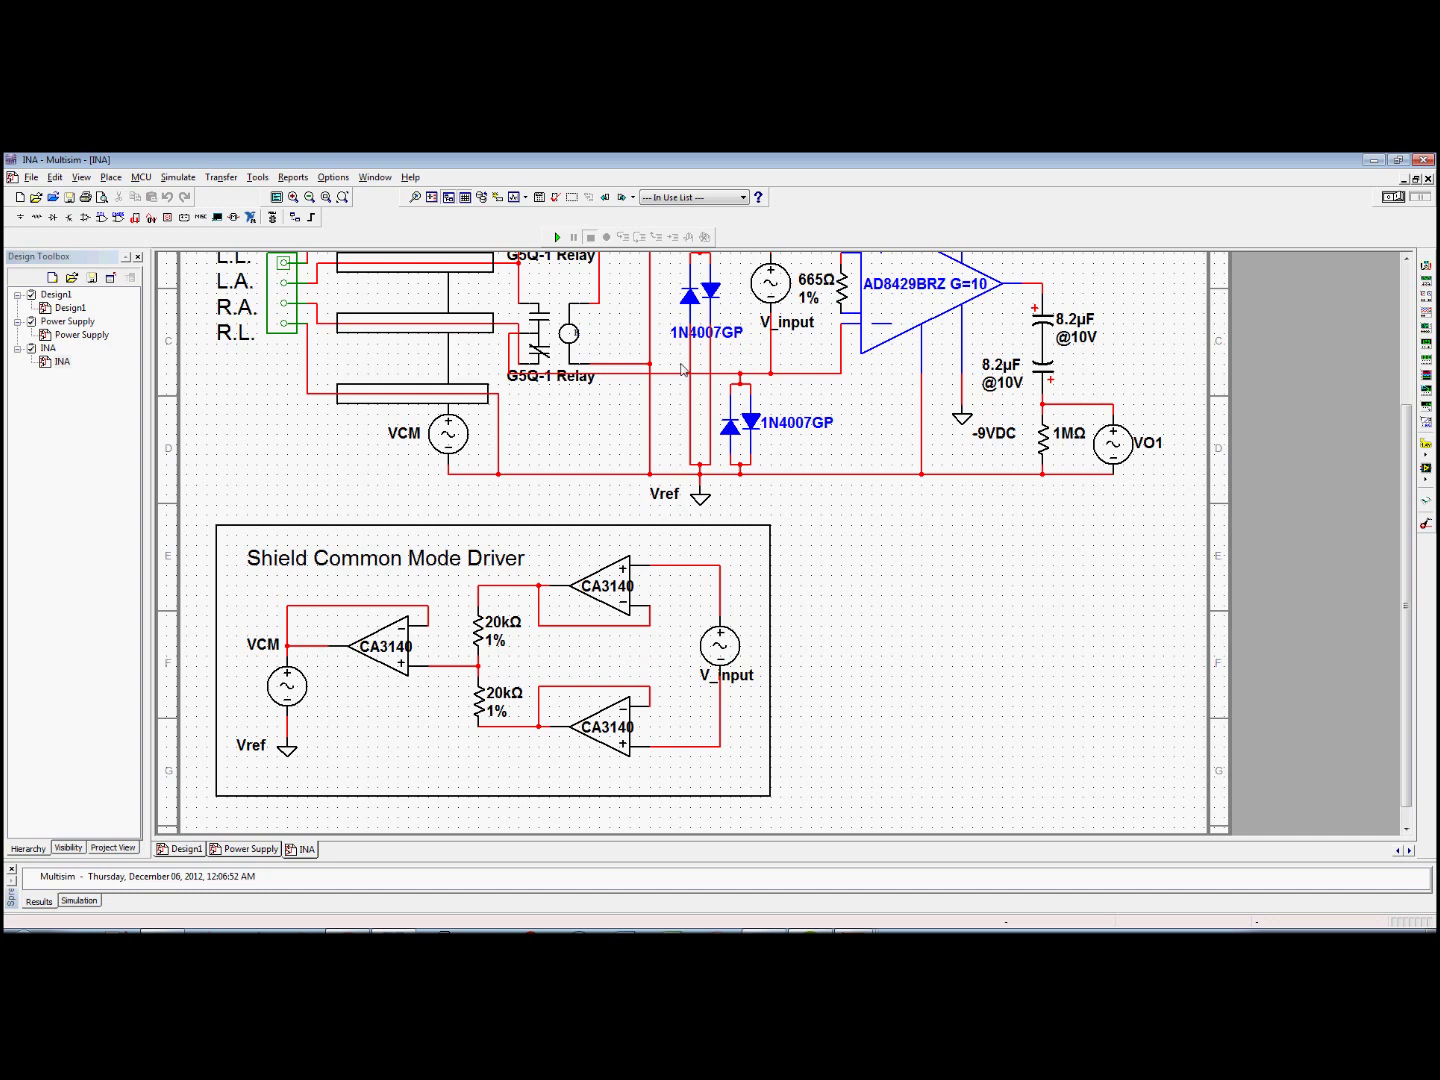
drag(1410, 641, 1410, 603)
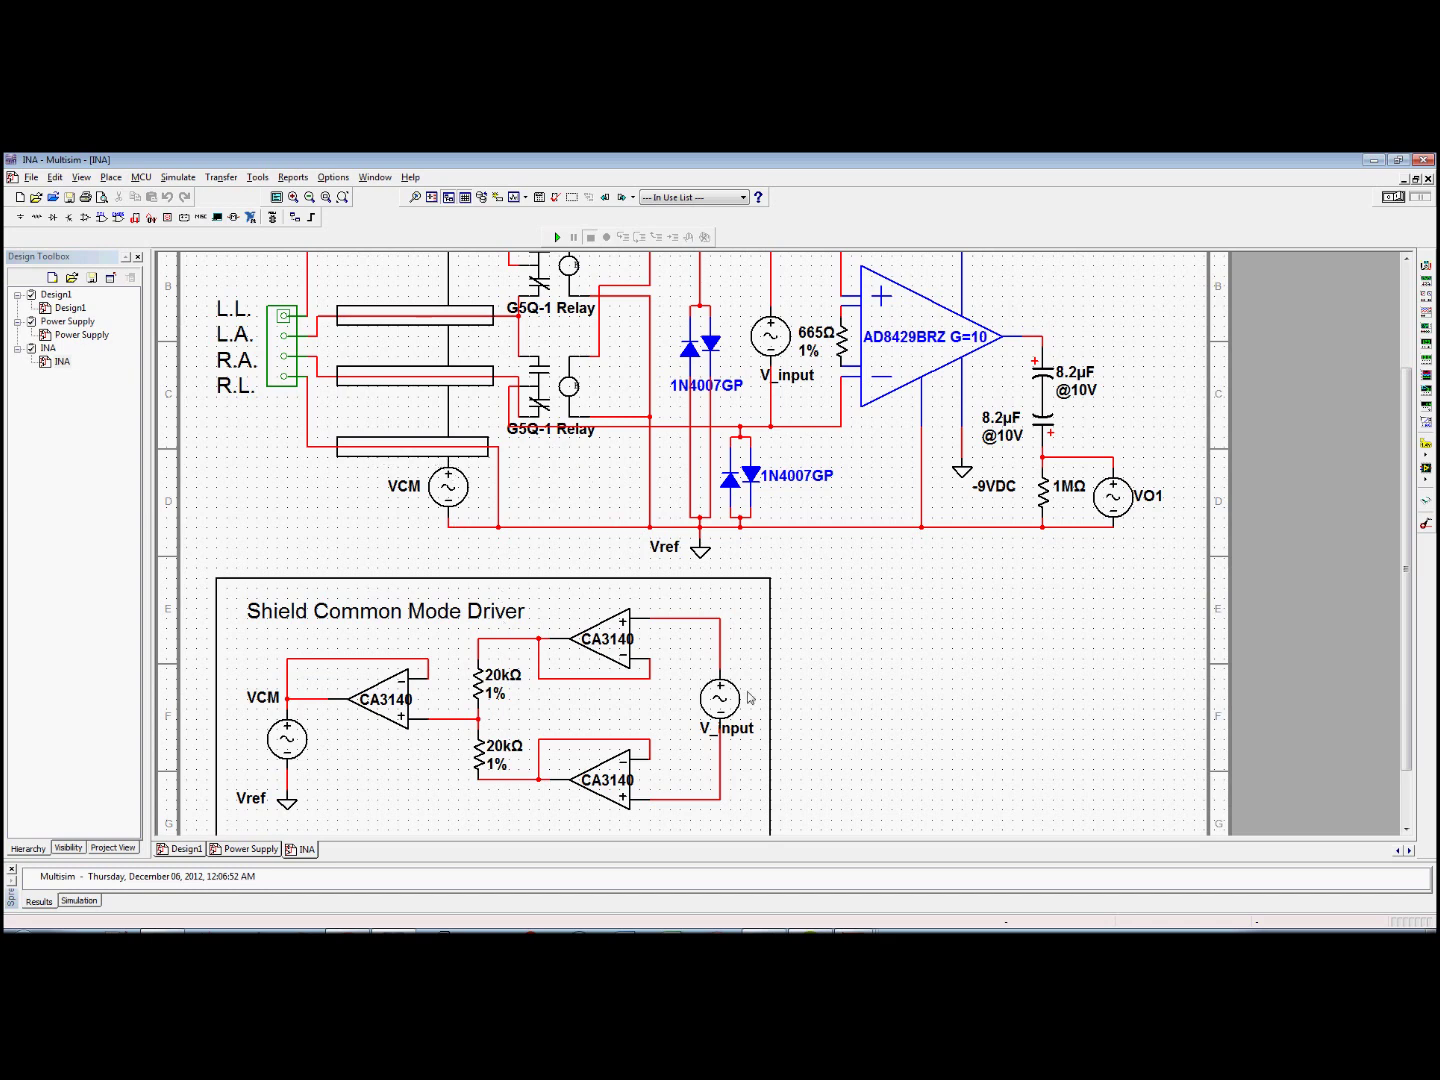
drag(1399, 494, 1329, 426)
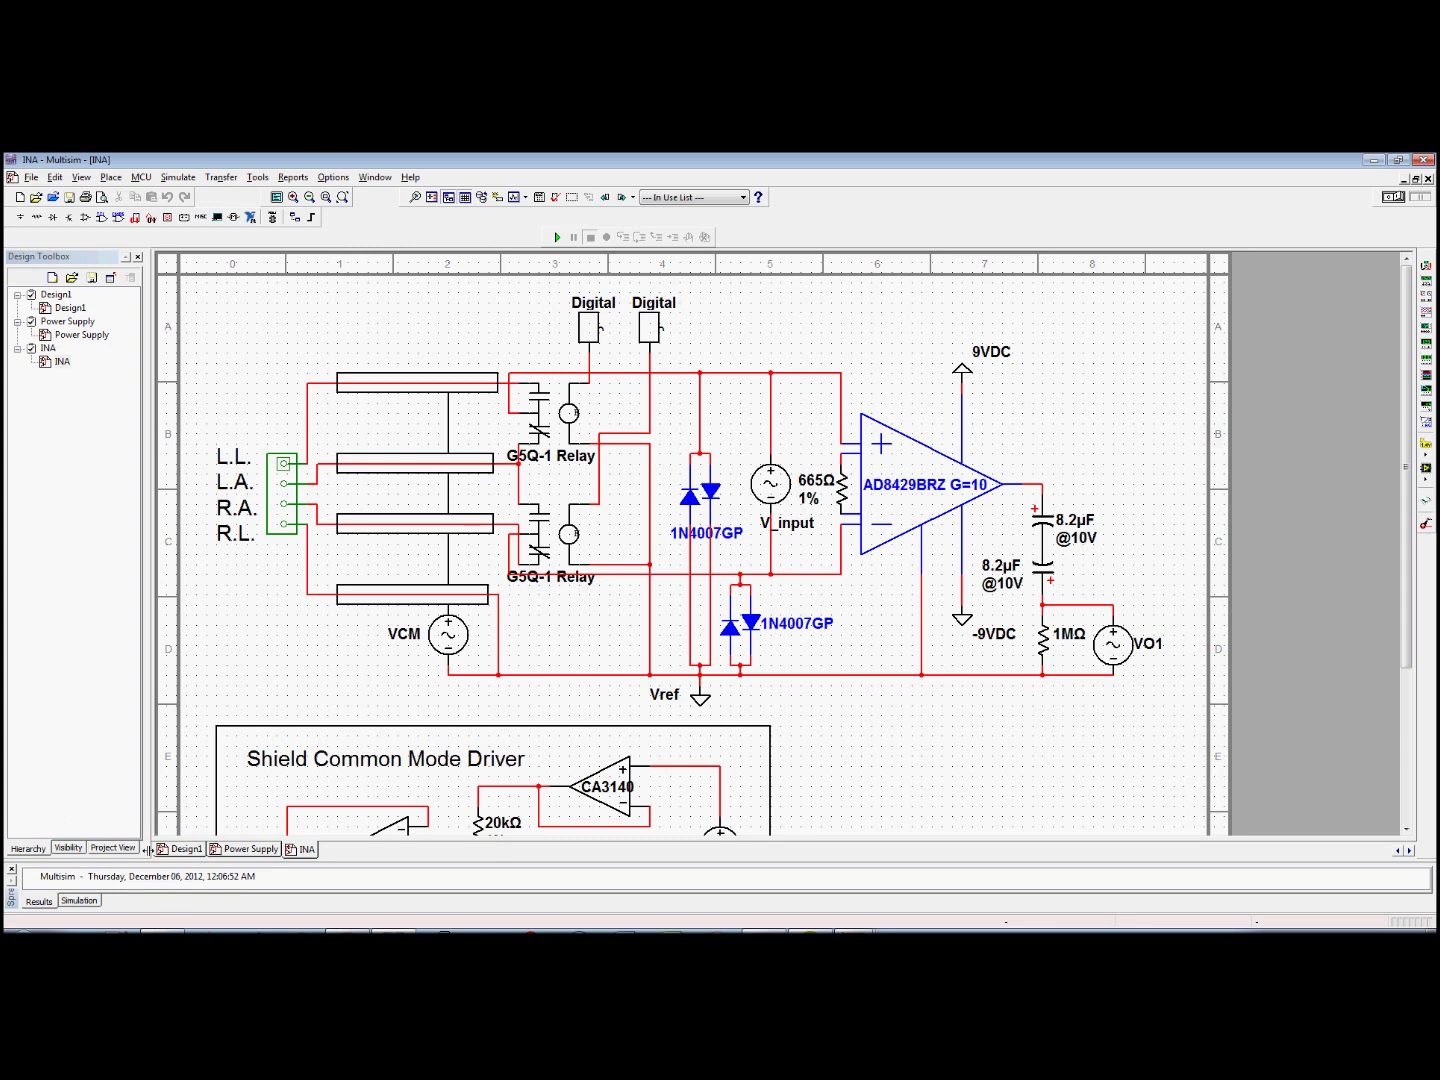
Open the Isolation Amplifier design from the Bio Project folder in Multisim.
click(160, 930)
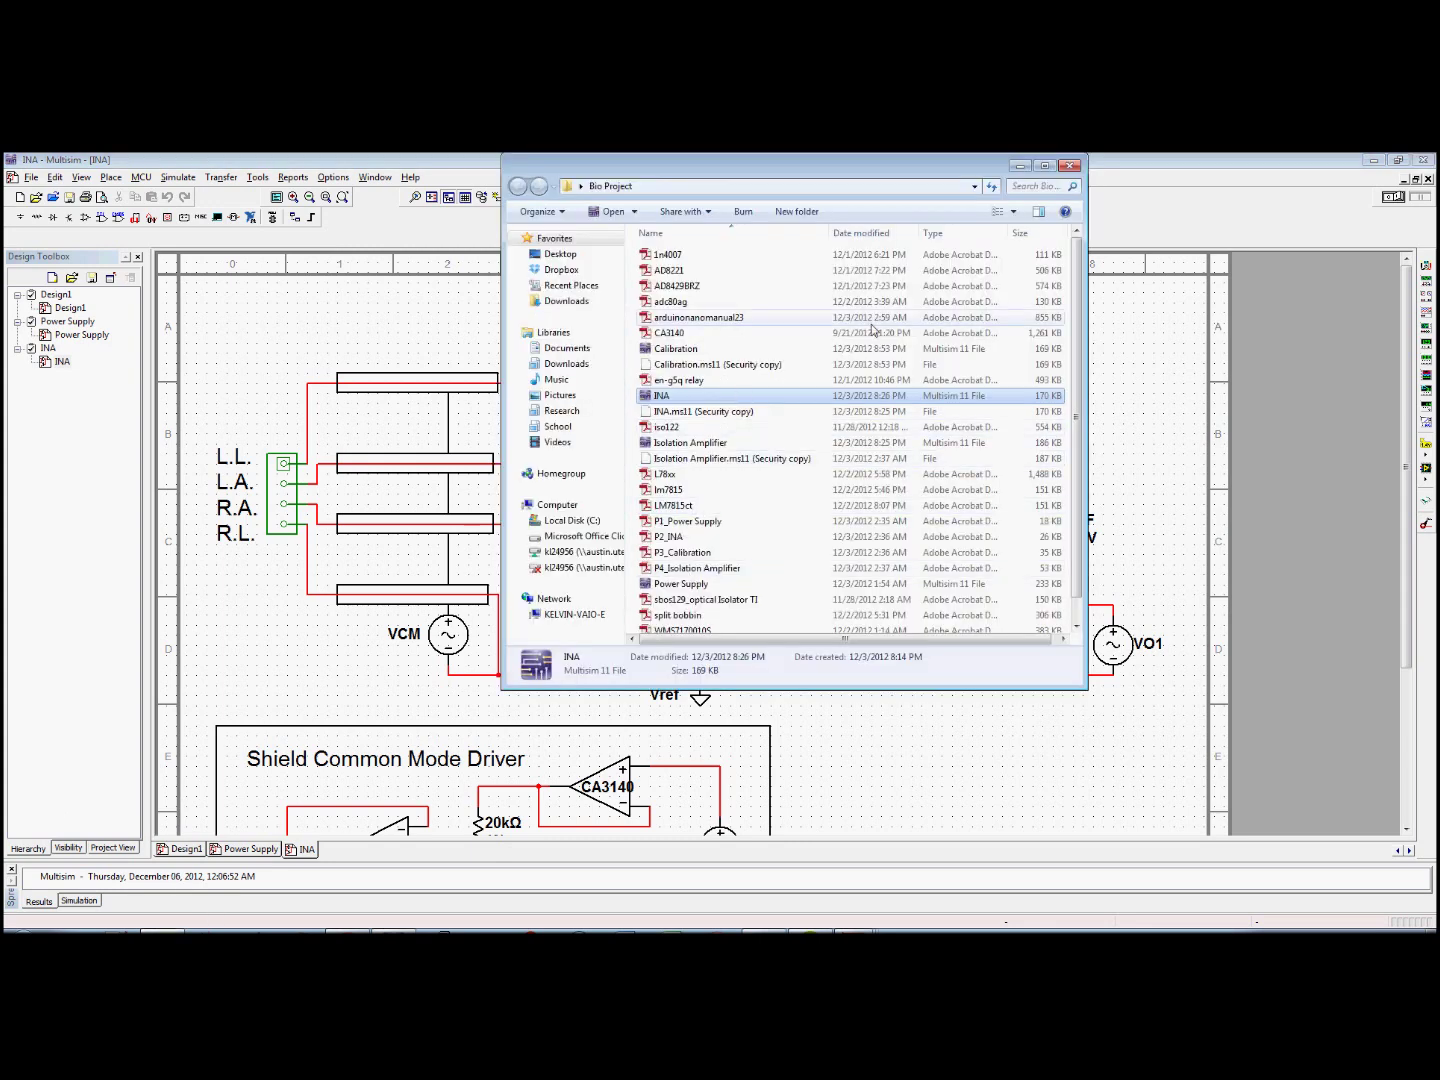
double_click(690, 443)
scroll(415, 325, up, 3)
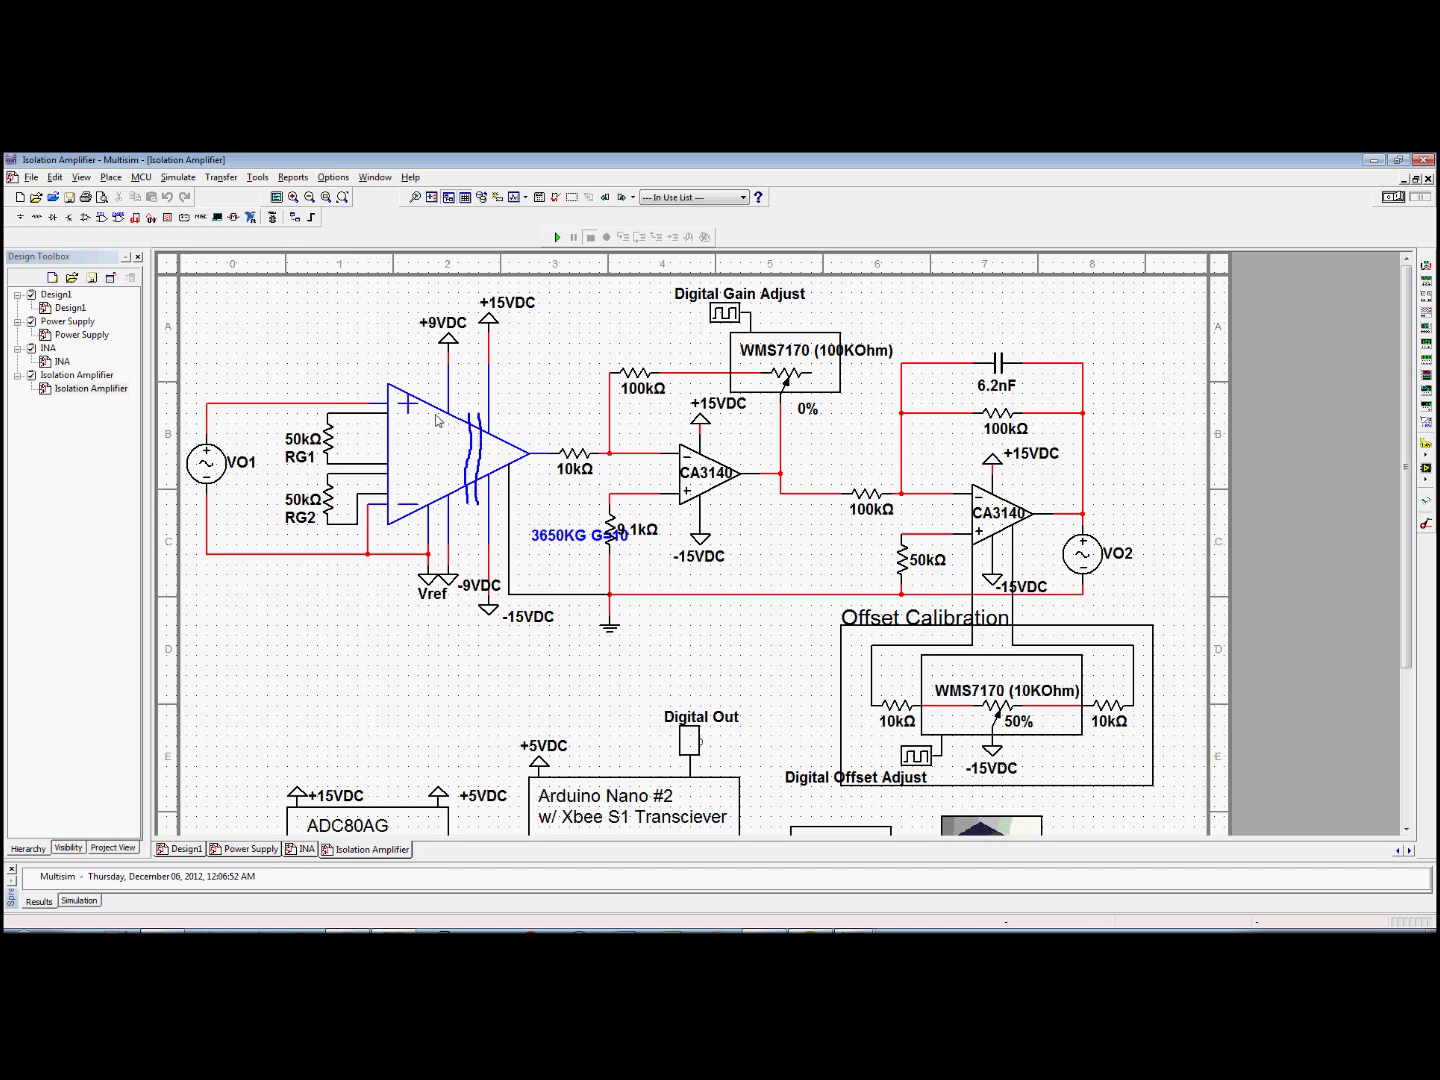
Place the 3650KG G=10 label inside the isolation amplifier's triangle.
mouse_move(754, 406)
drag(541, 536, 415, 458)
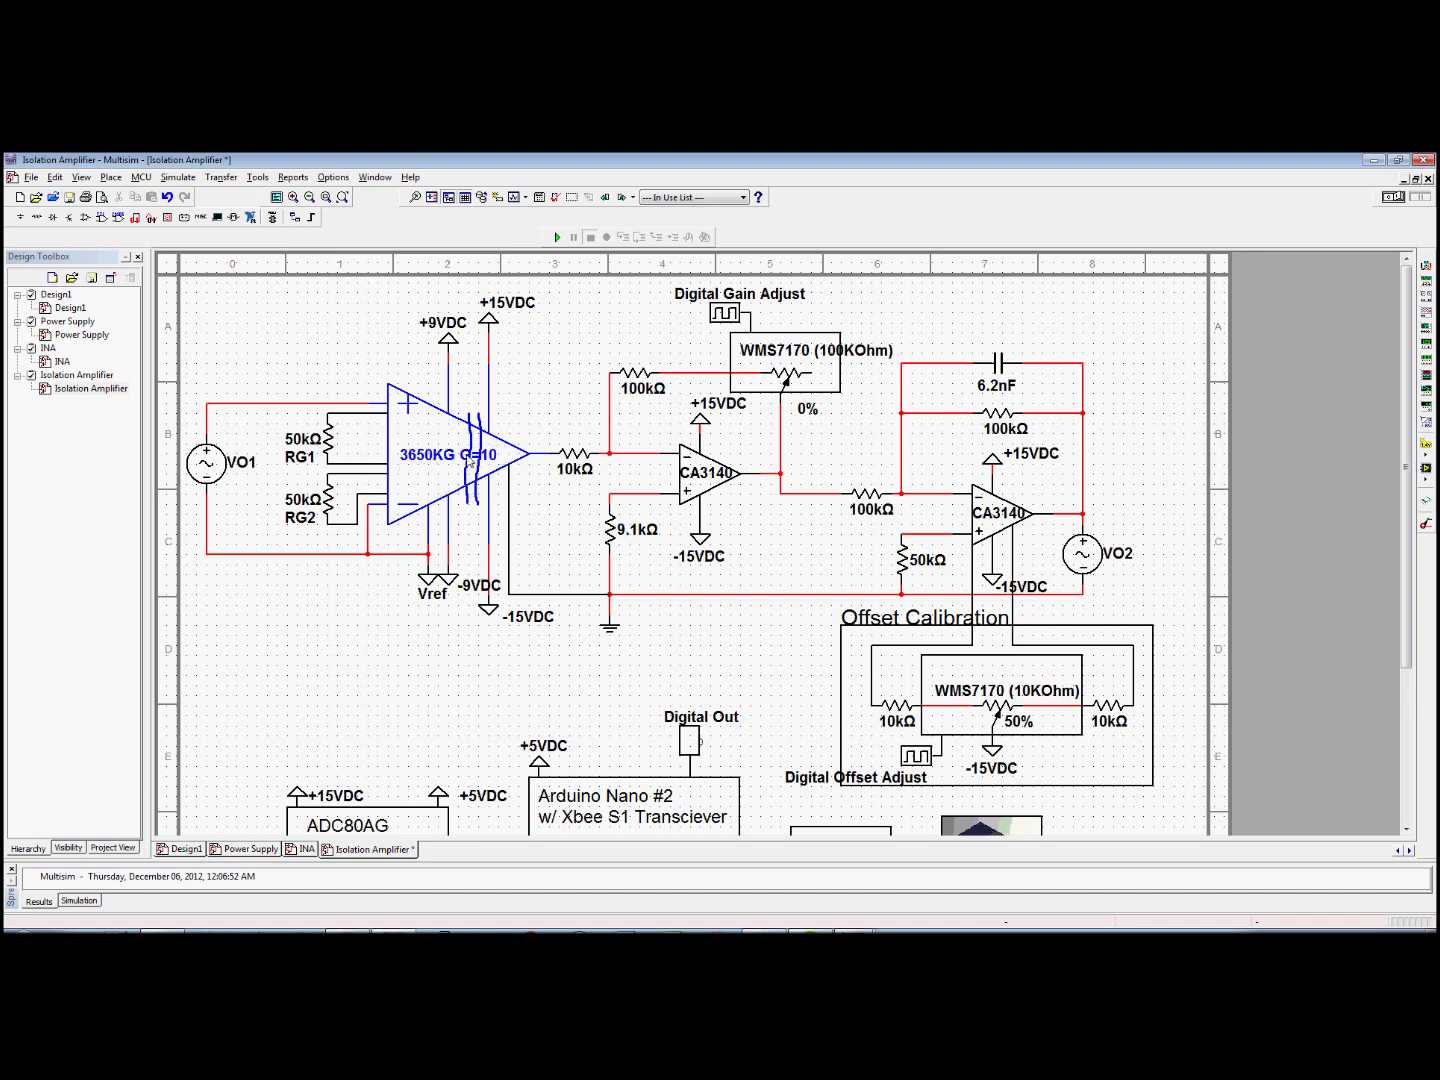
scroll(464, 453, up, 1)
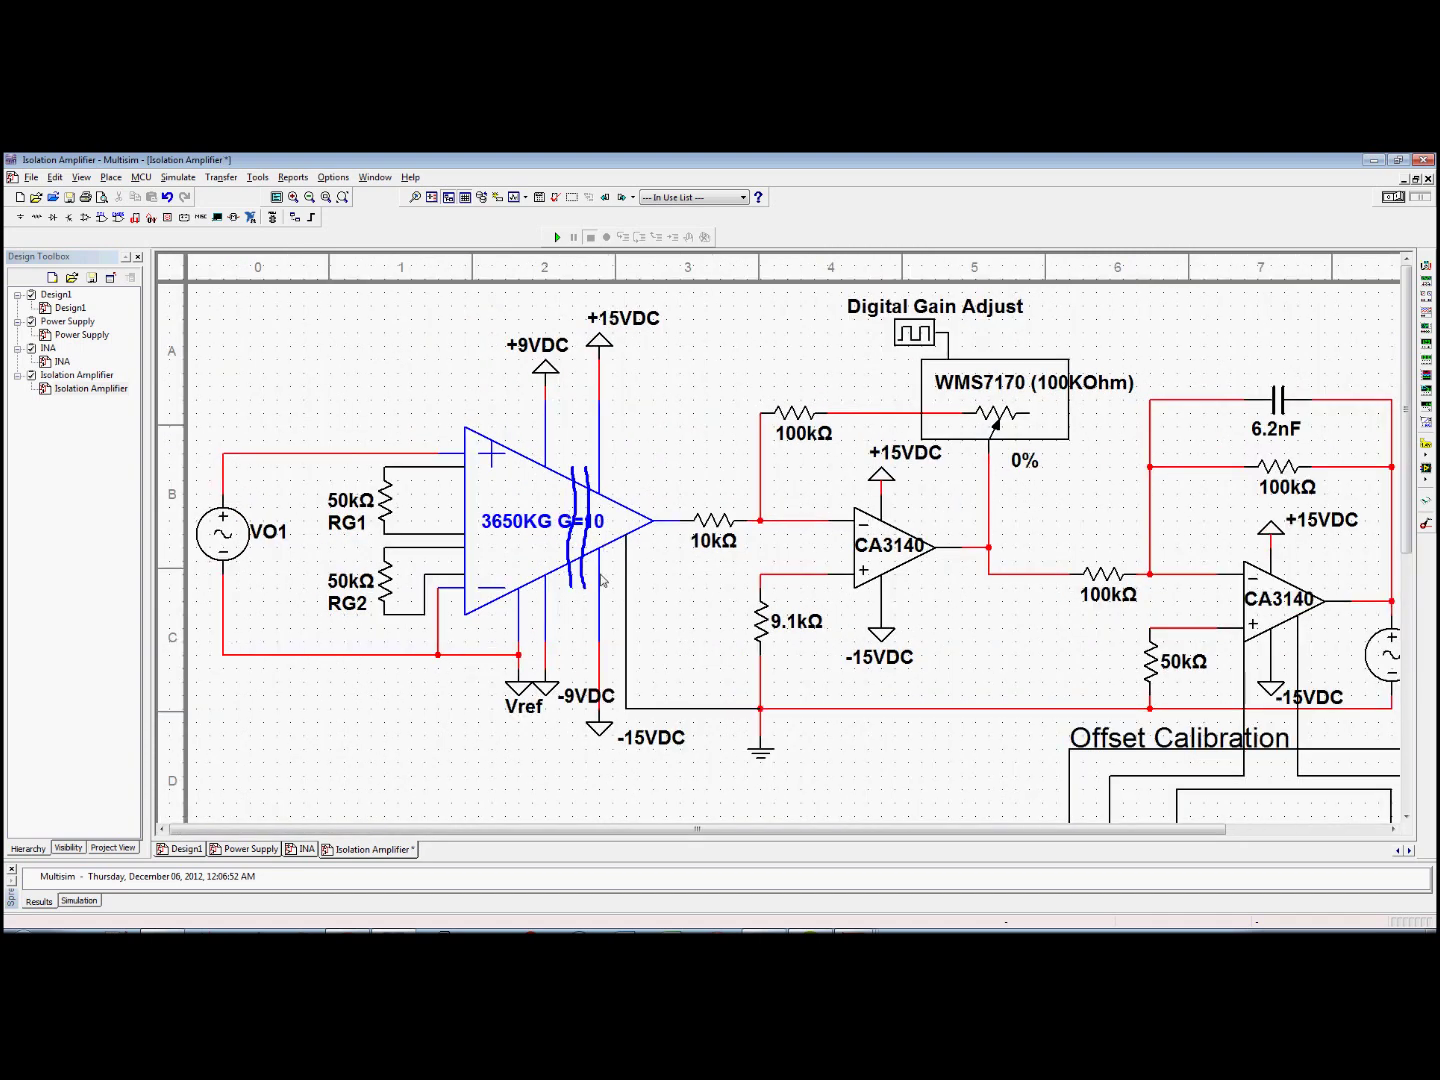
scroll(792, 630, down, 1)
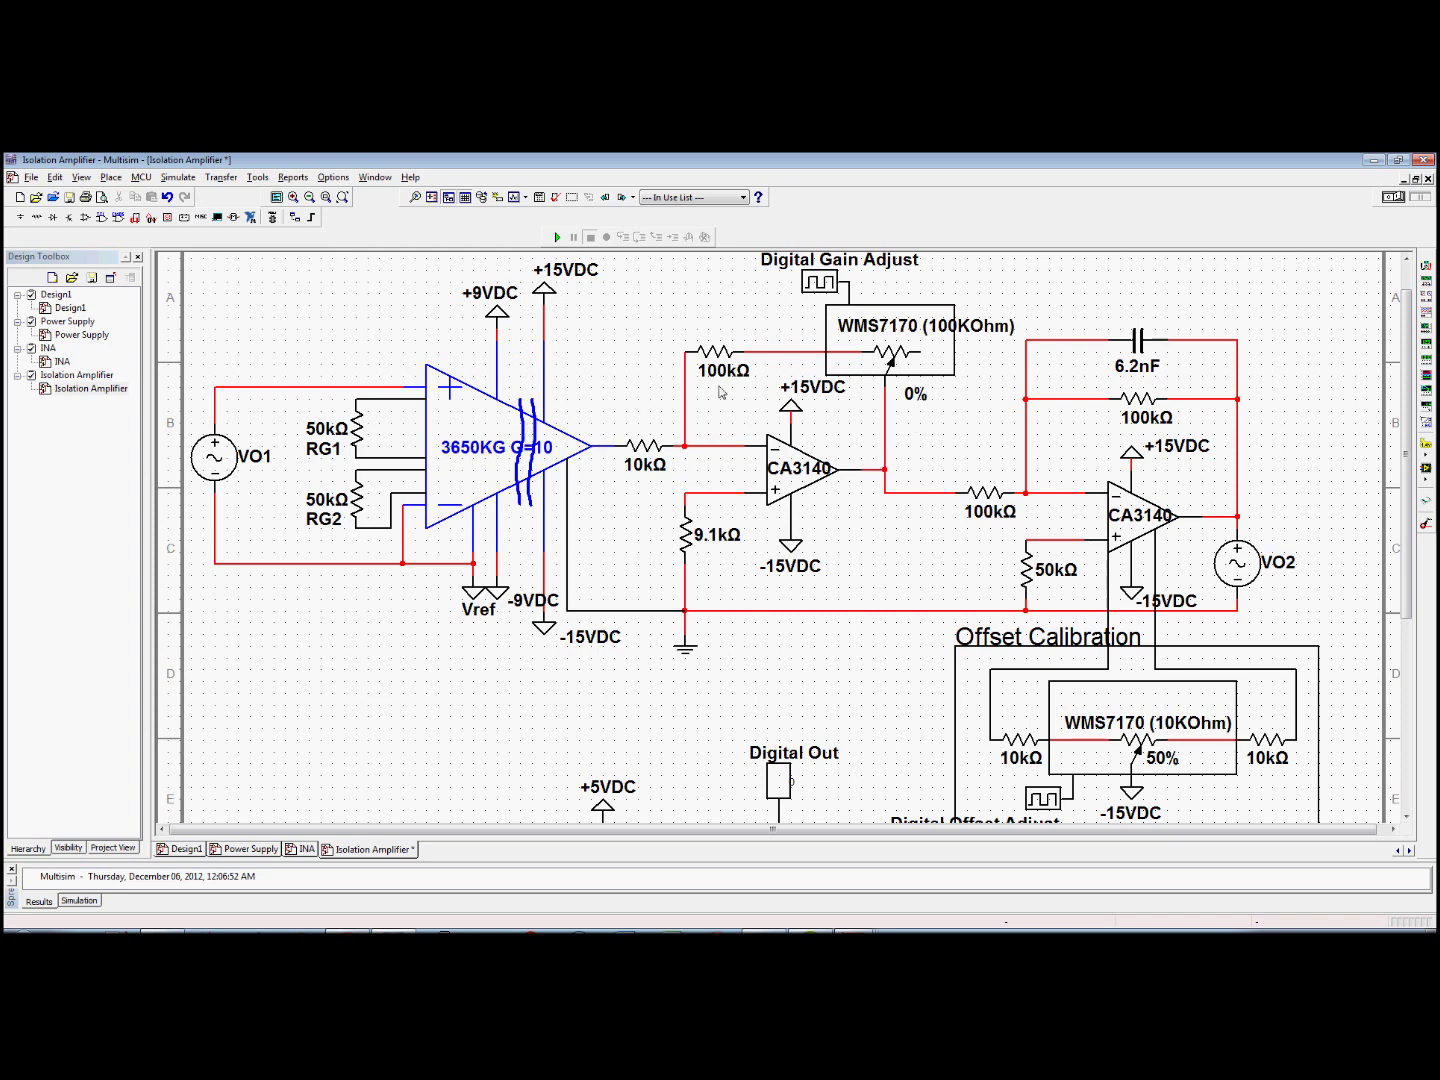
scroll(721, 392, down, 1)
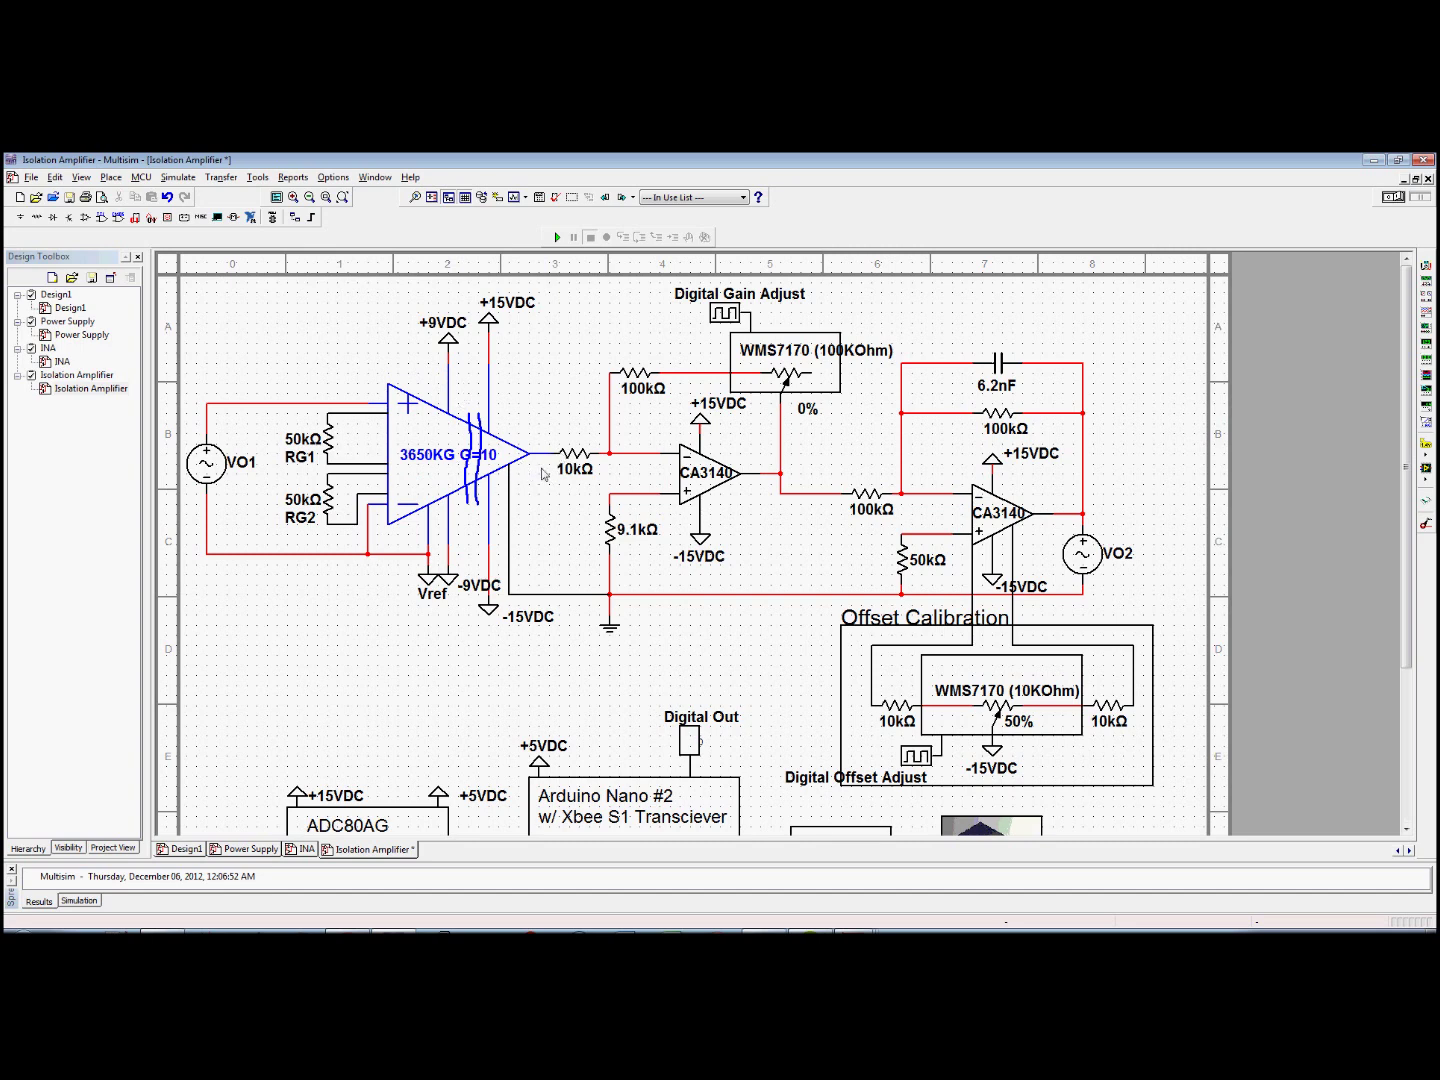
mouse_move(776, 386)
scroll(1405, 421, down, 1)
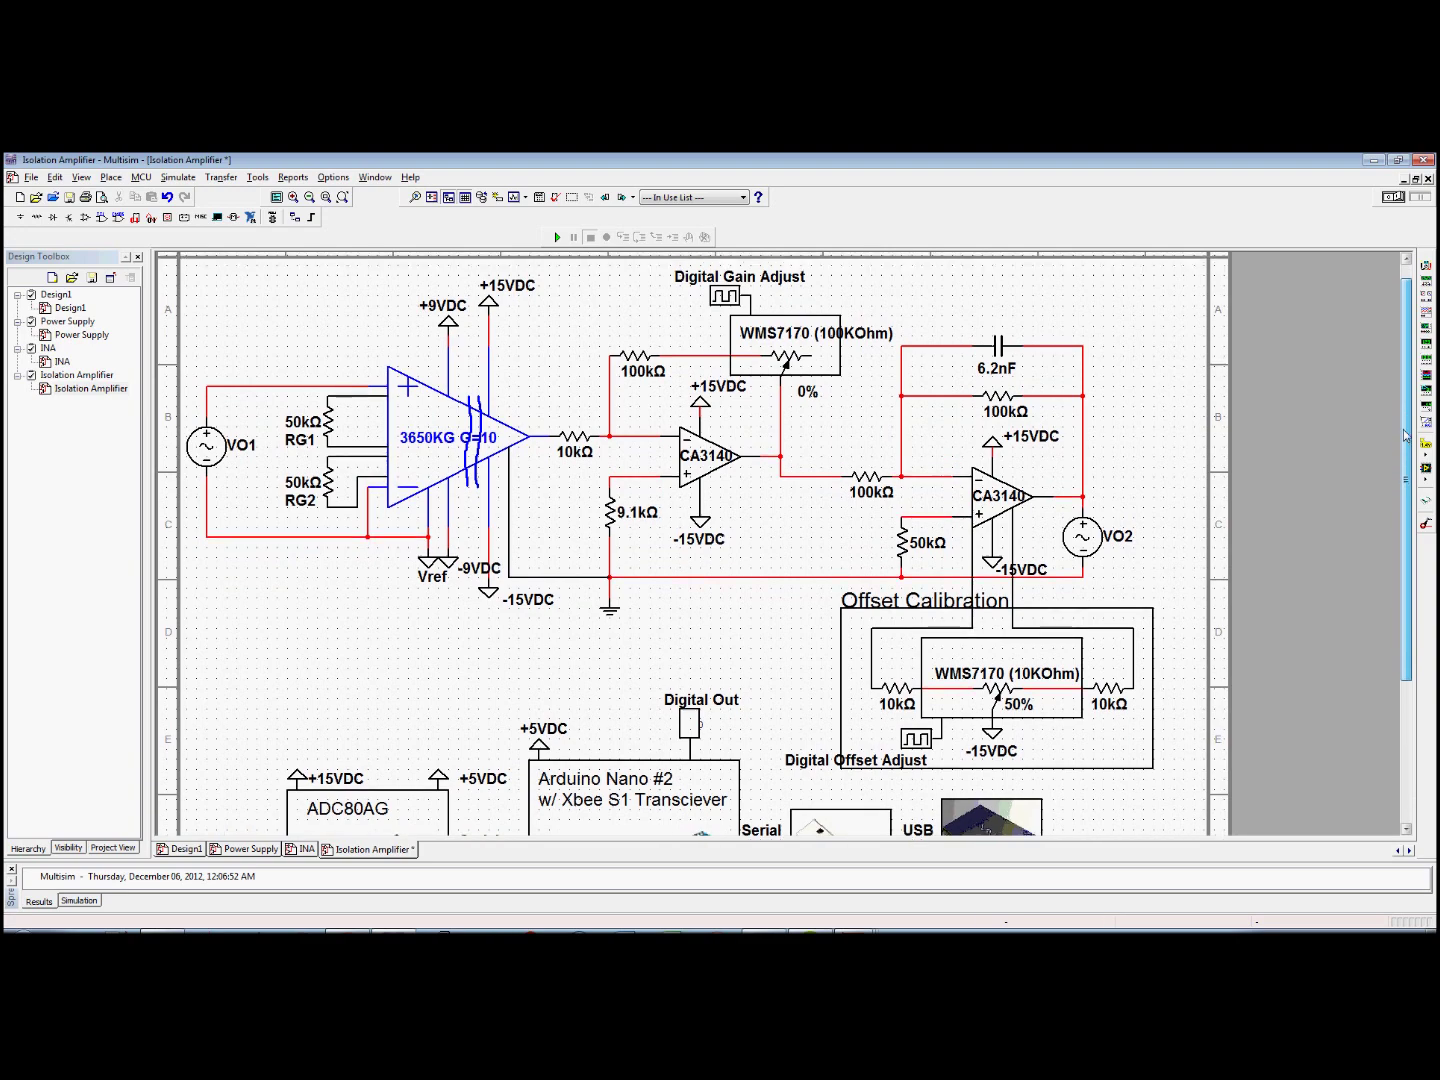
scroll(1405, 421, up, 1)
mouse_move(1405, 421)
mouse_down()
mouse_move(1412, 525)
mouse_move(1417, 441)
mouse_up()
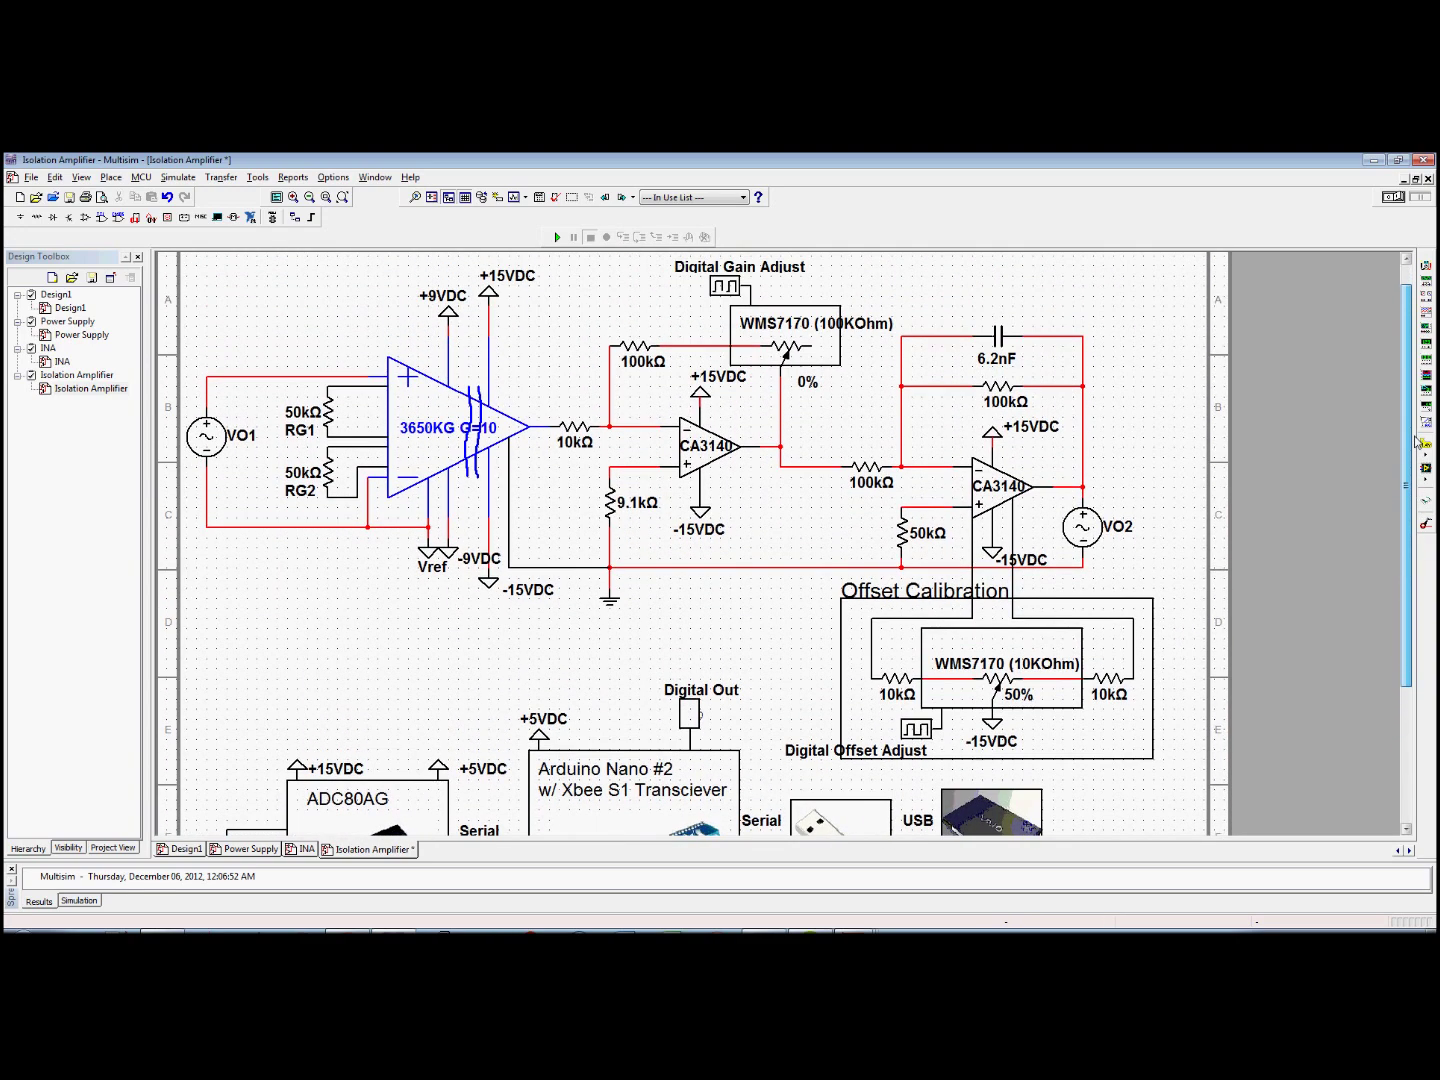
drag(1418, 442, 1416, 437)
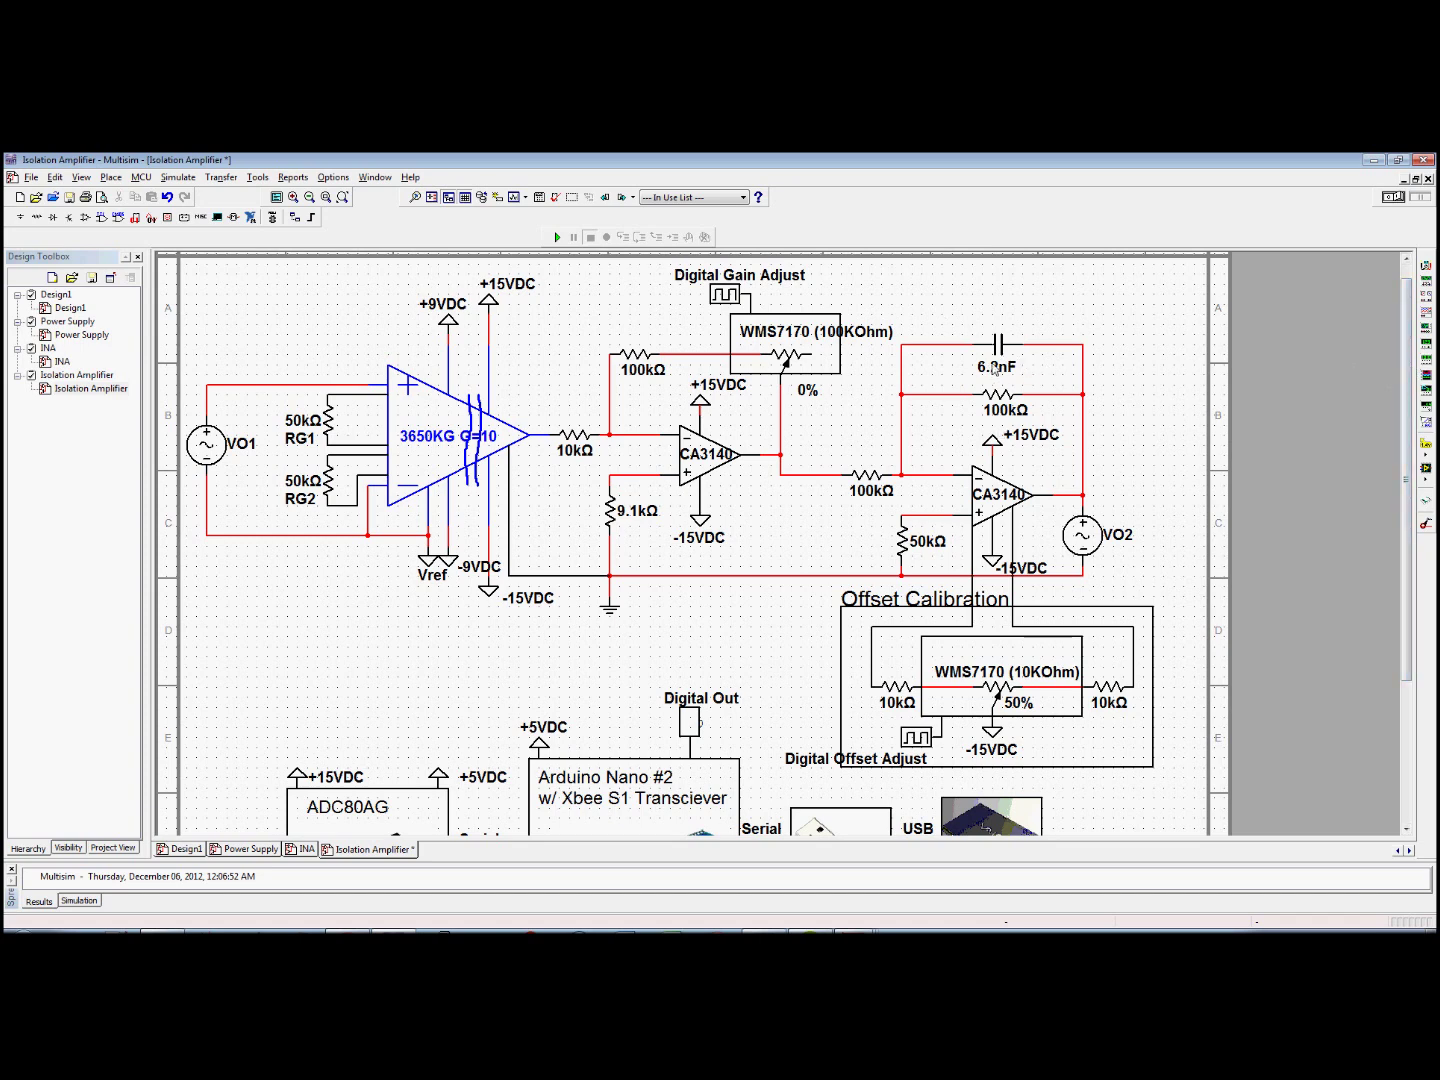
Scroll down to show VO2 feeding the ADC80AG, Arduino Nano #2, CP2102 and PC.
scroll(1412, 385, down, 1)
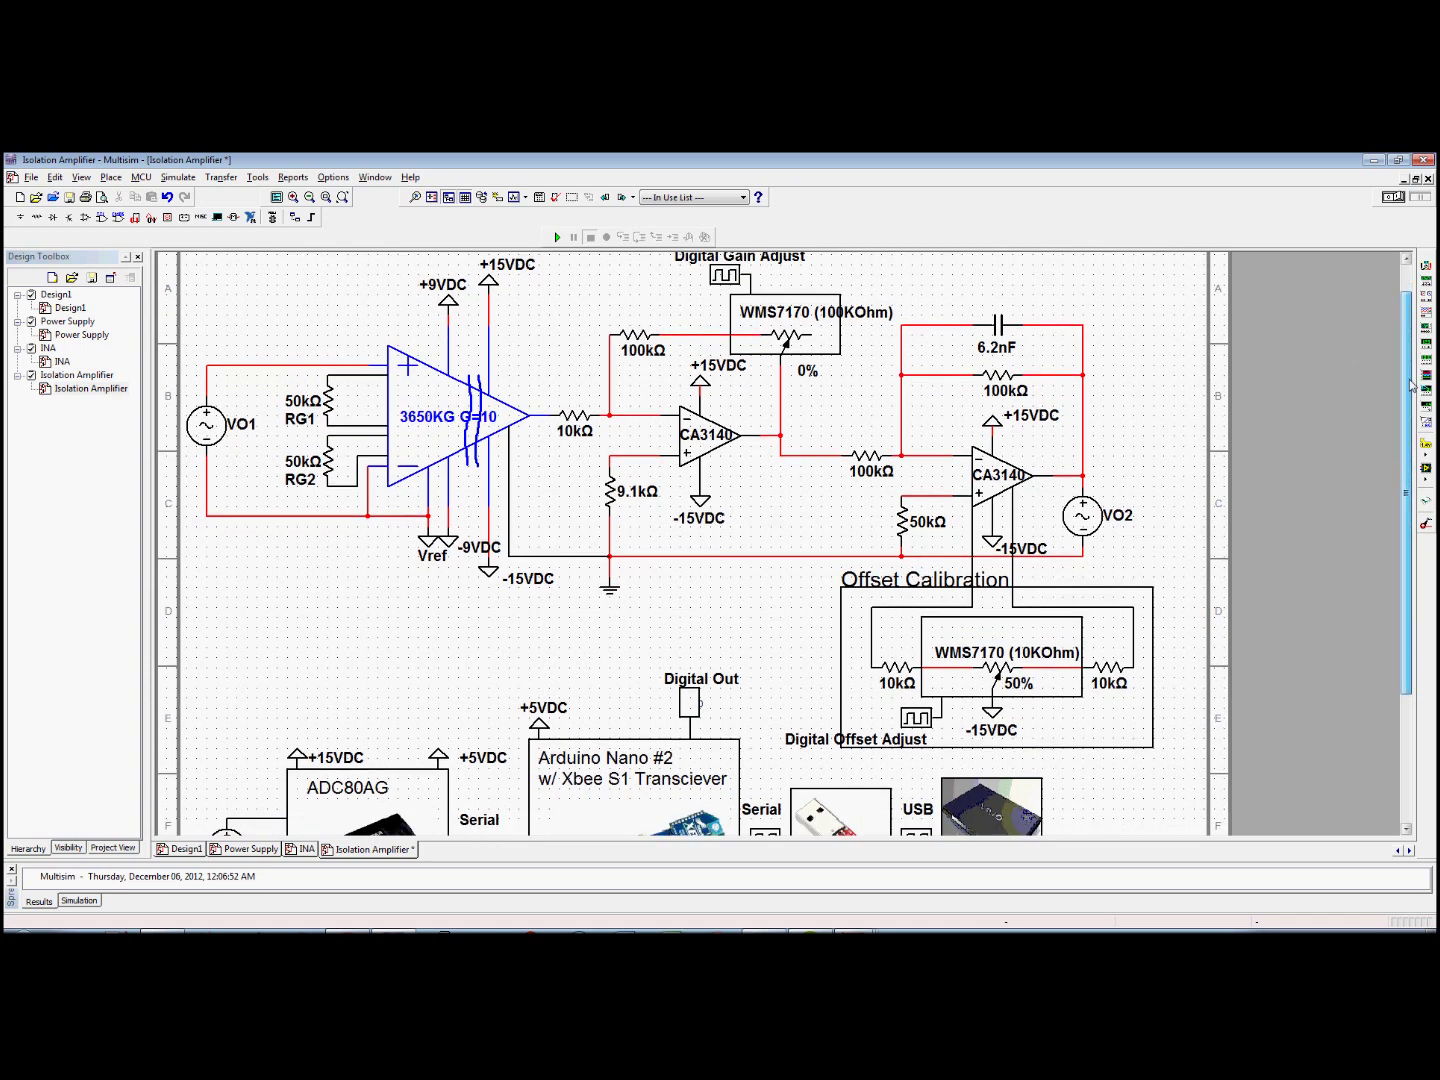
drag(1408, 385, 1404, 473)
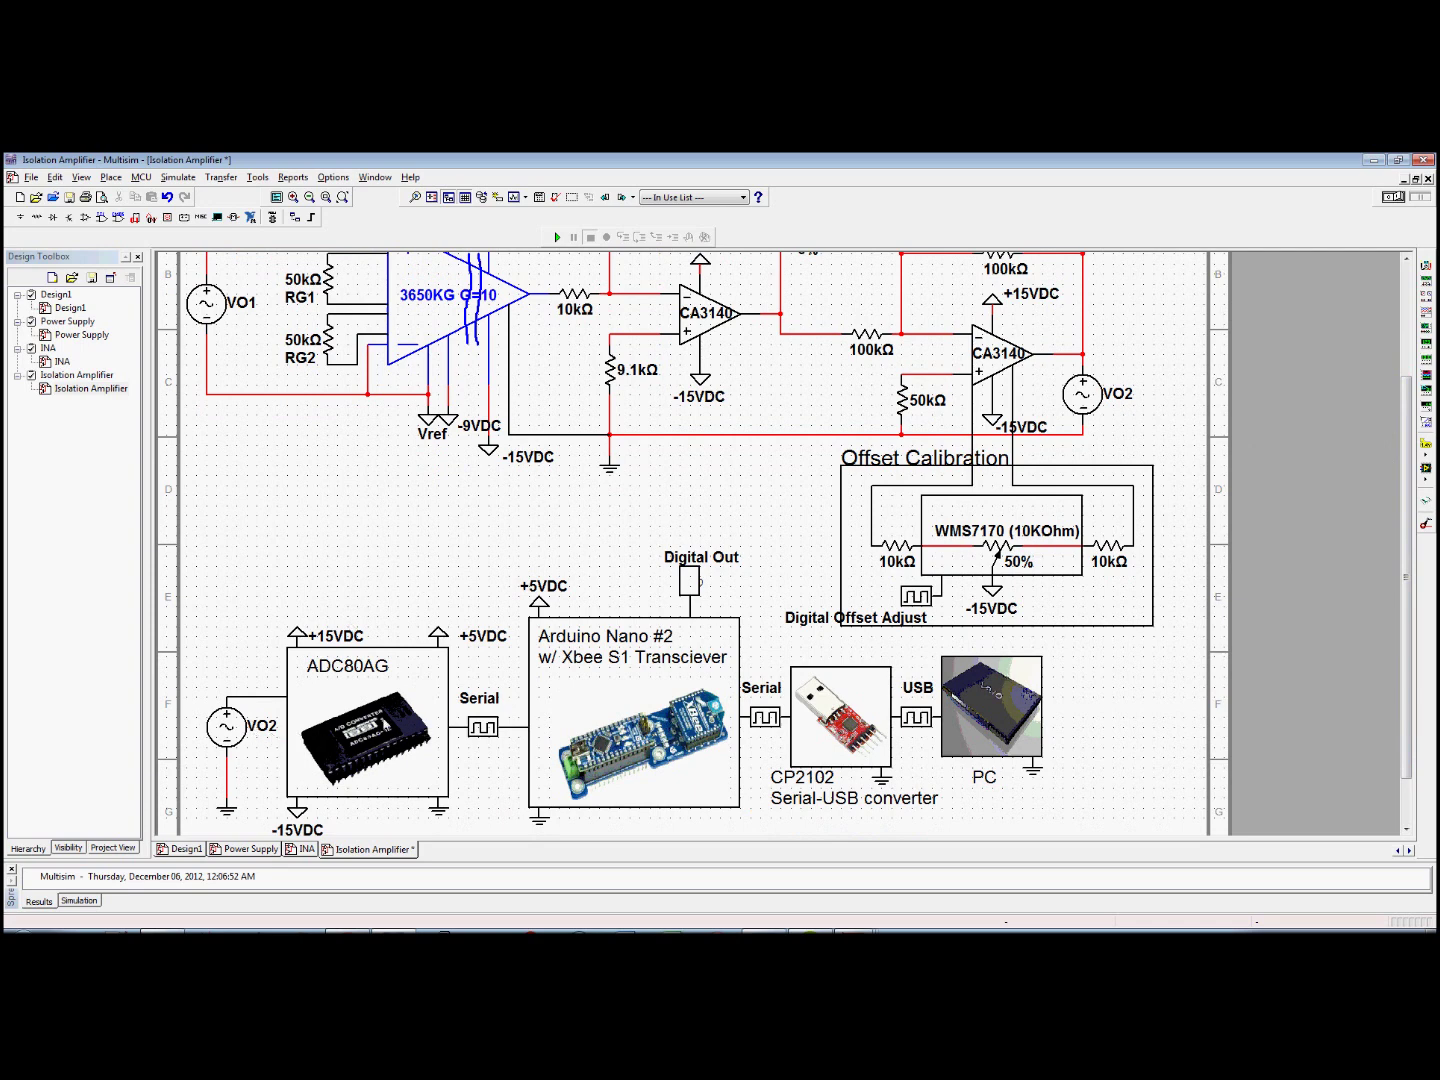
scroll(485, 640, down, 2)
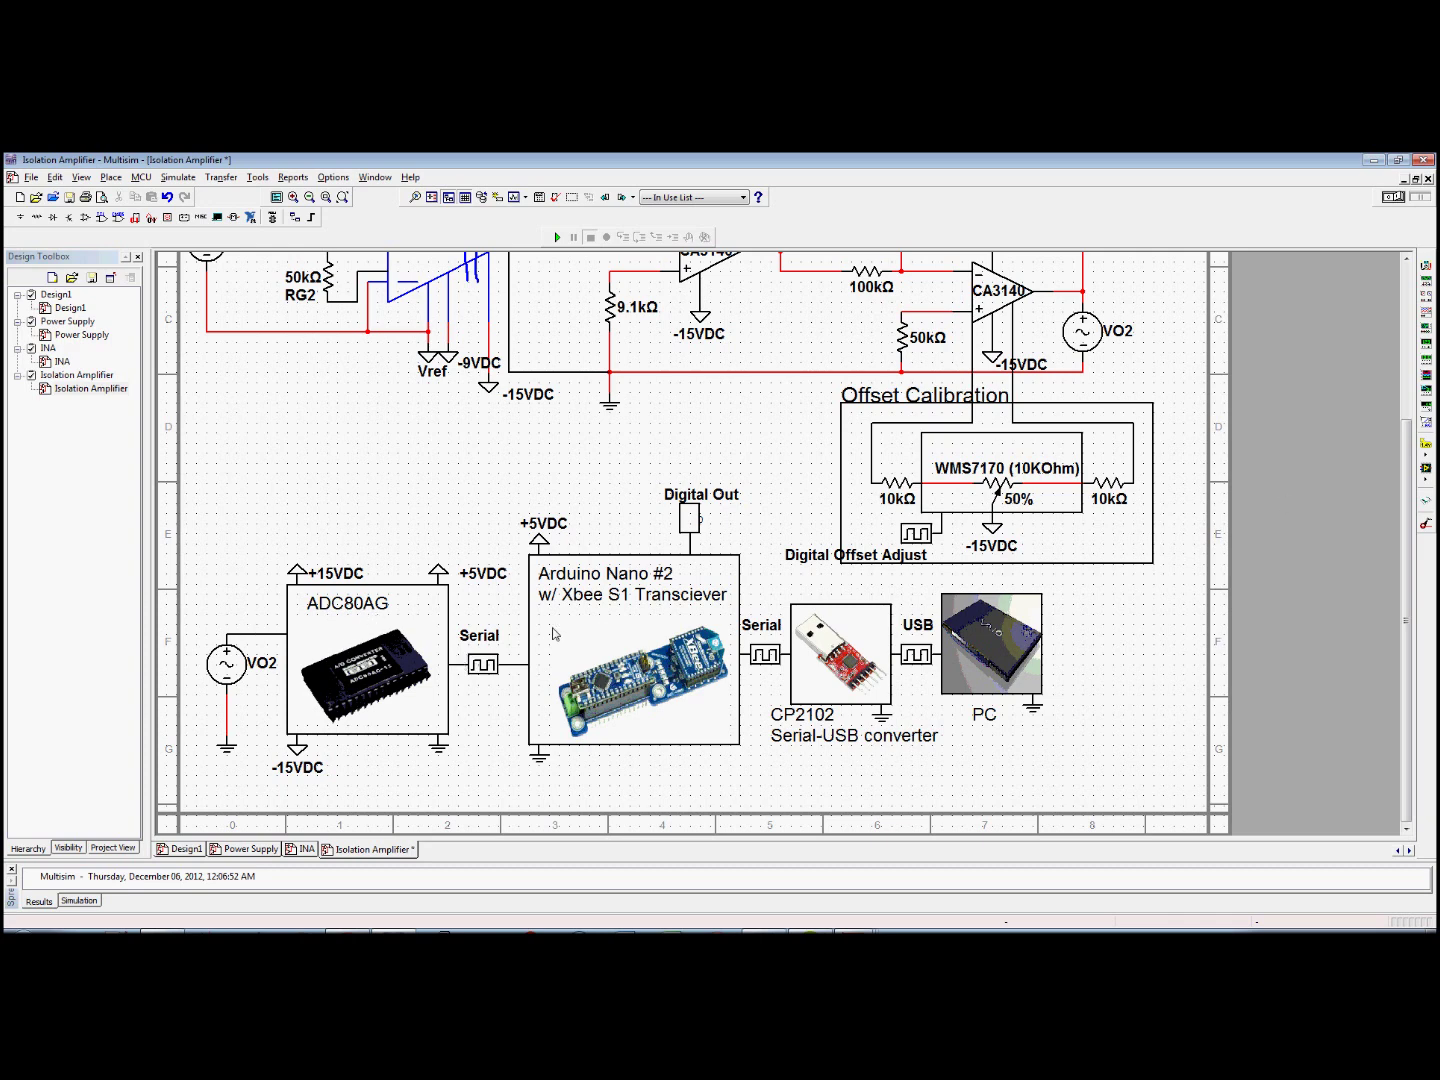
drag(1403, 602, 1419, 588)
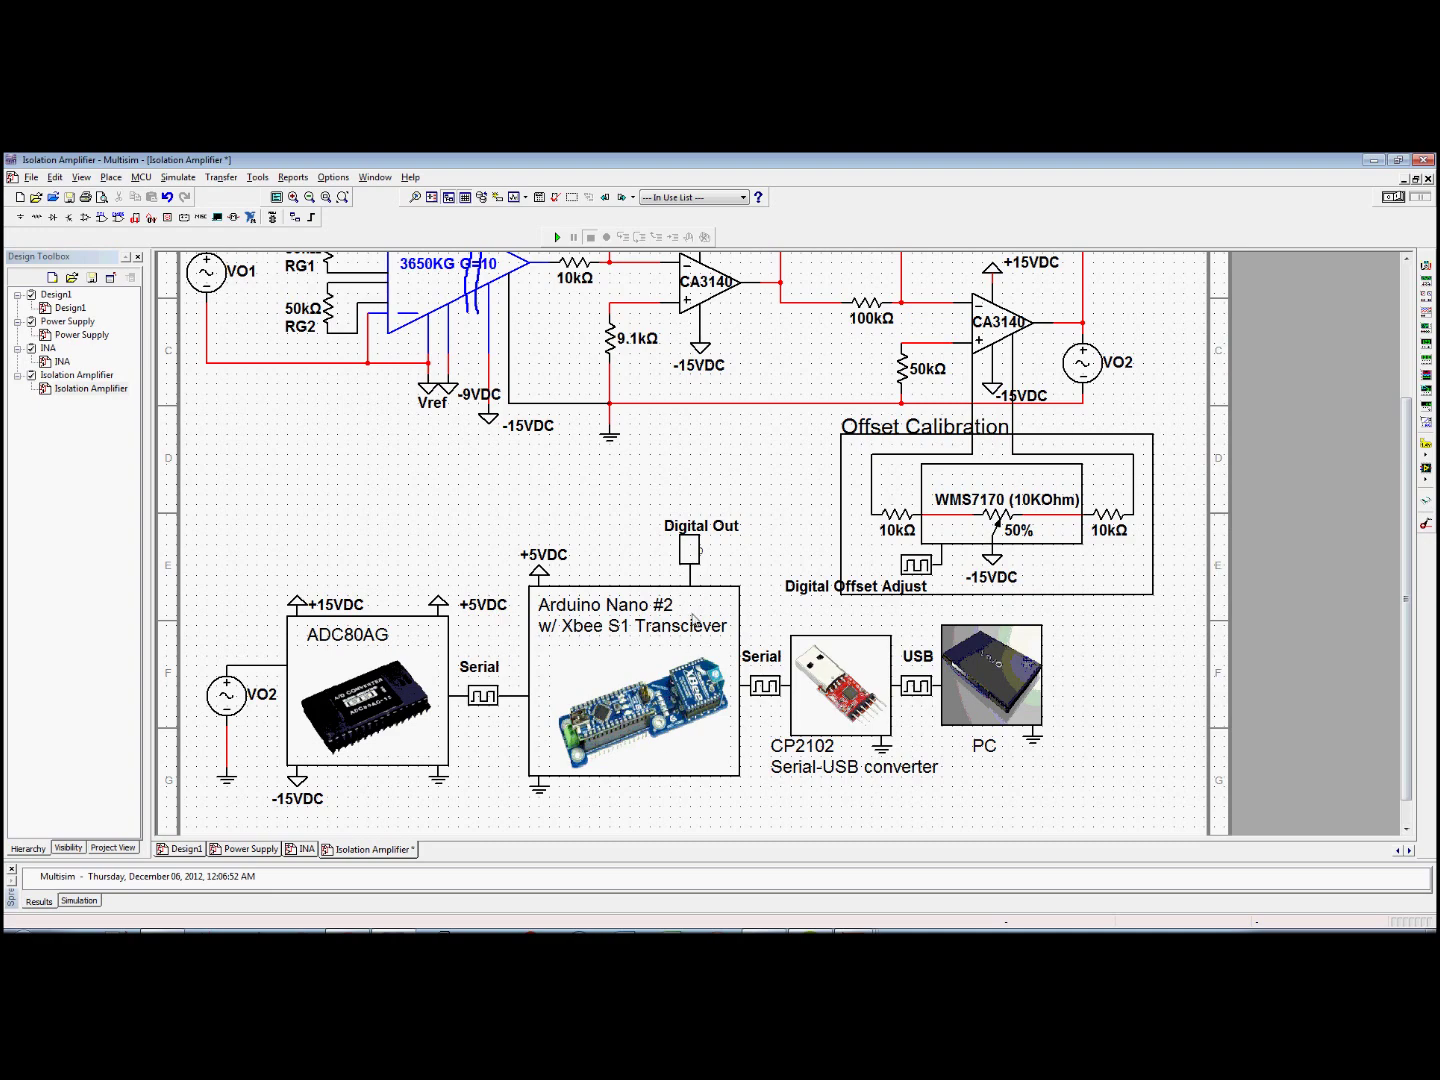
scroll(727, 628, down, 1)
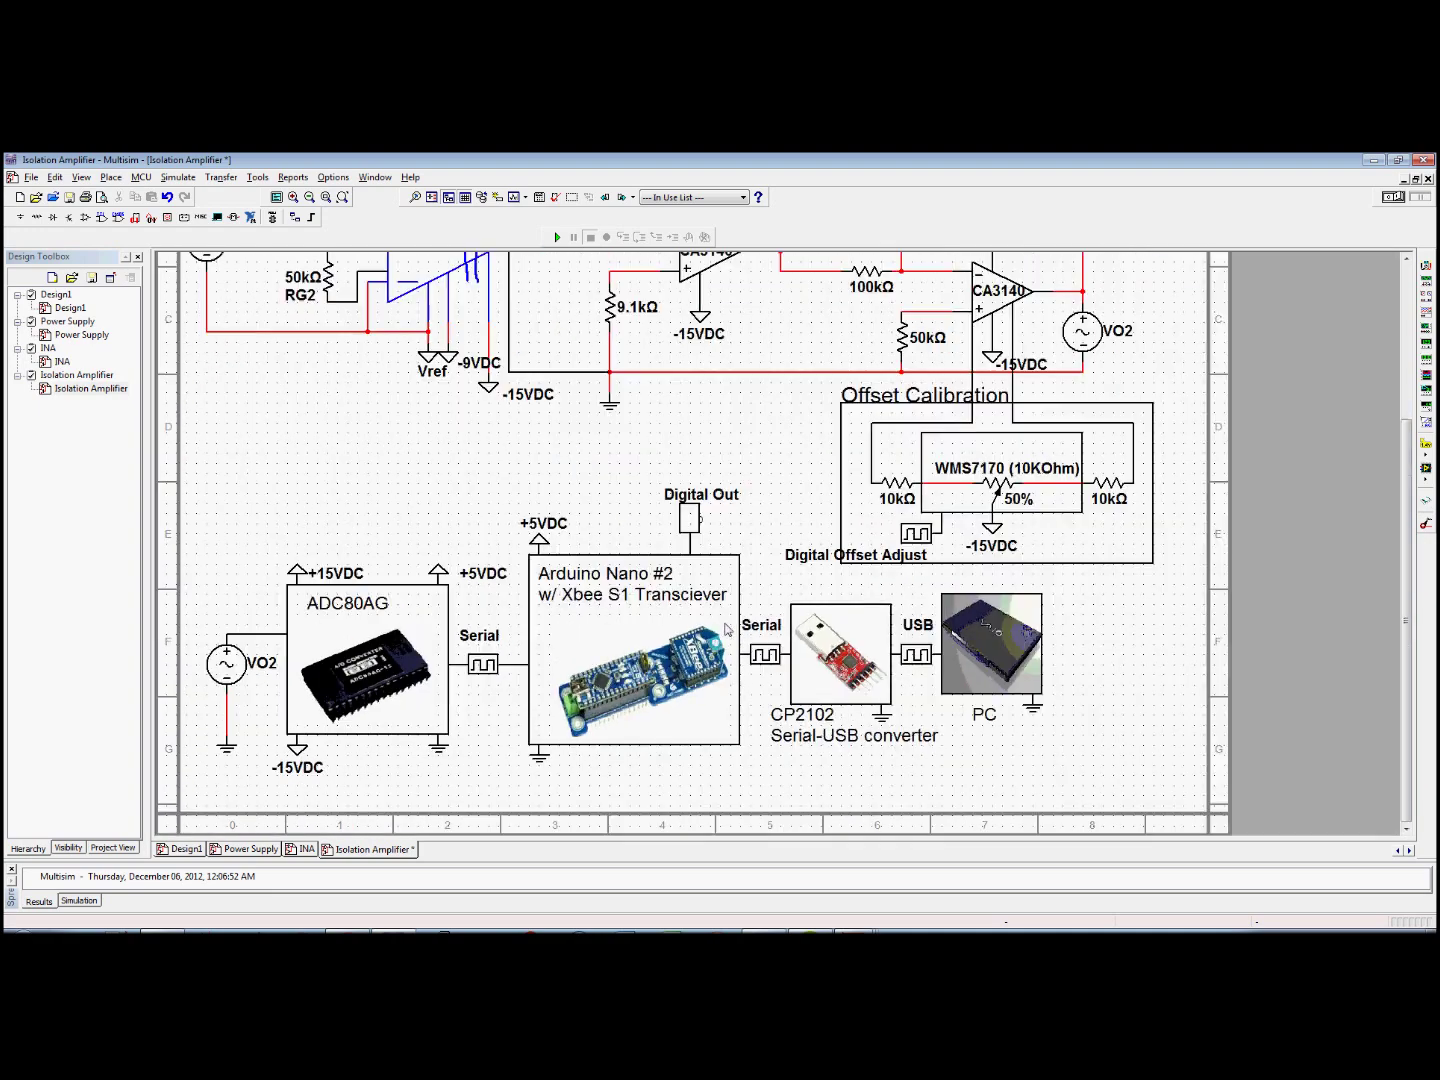
scroll(1405, 574, up, 2)
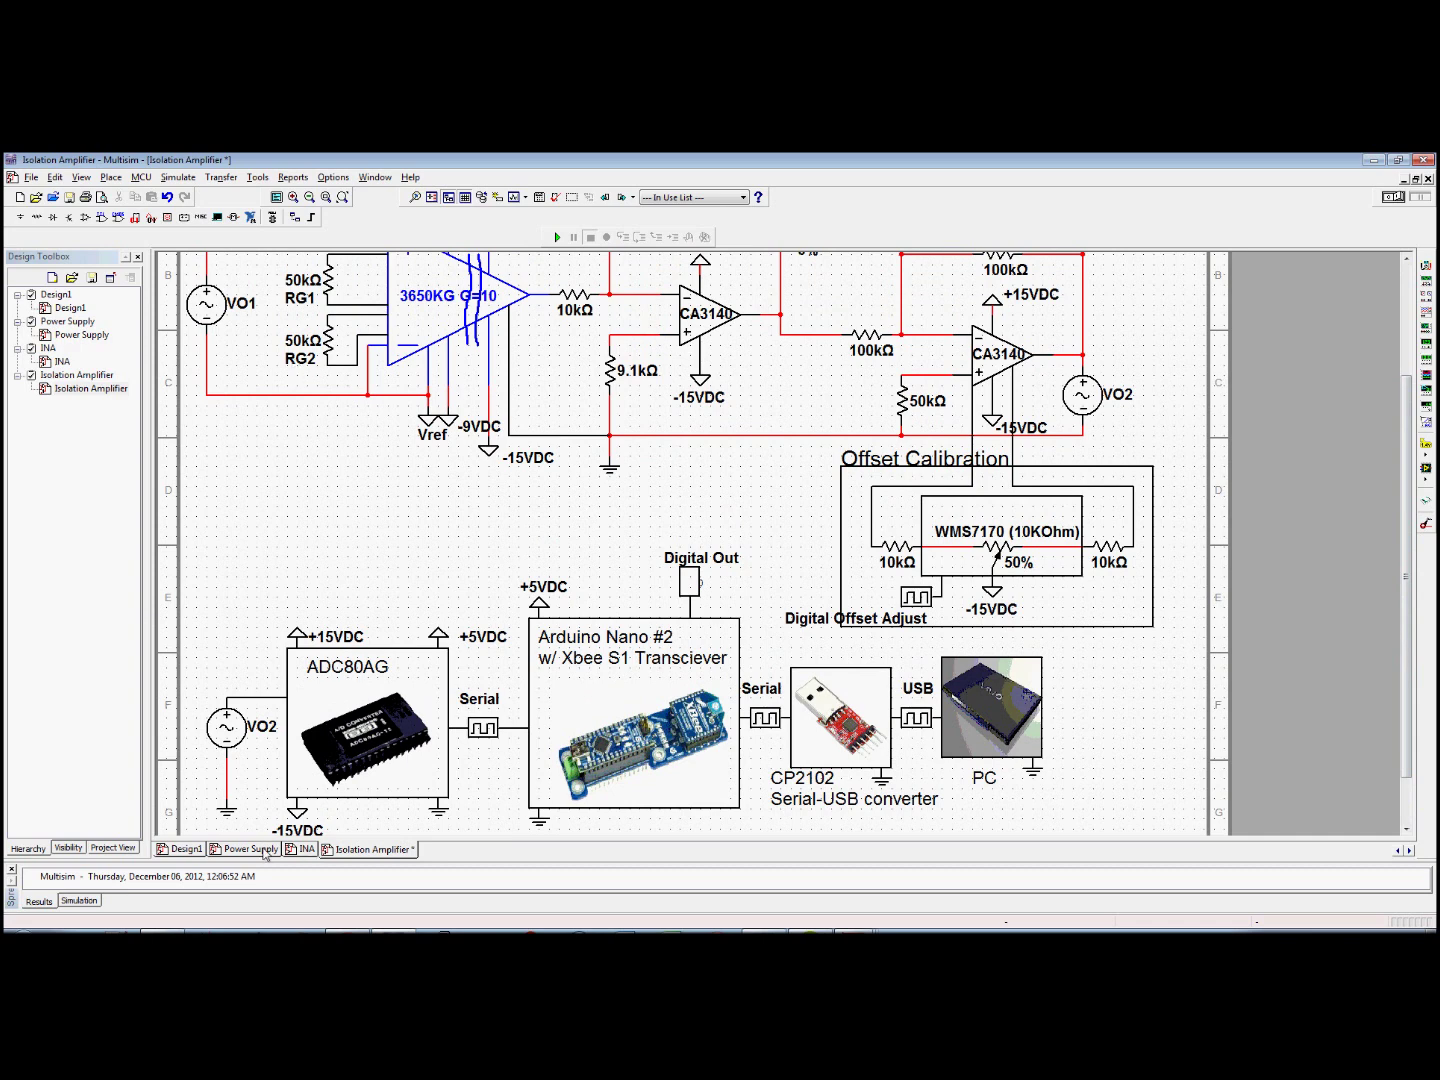
From the INA sheet, open the Calibration Multisim file in the Bio Project folder.
click(303, 851)
scroll(689, 726, down, 1)
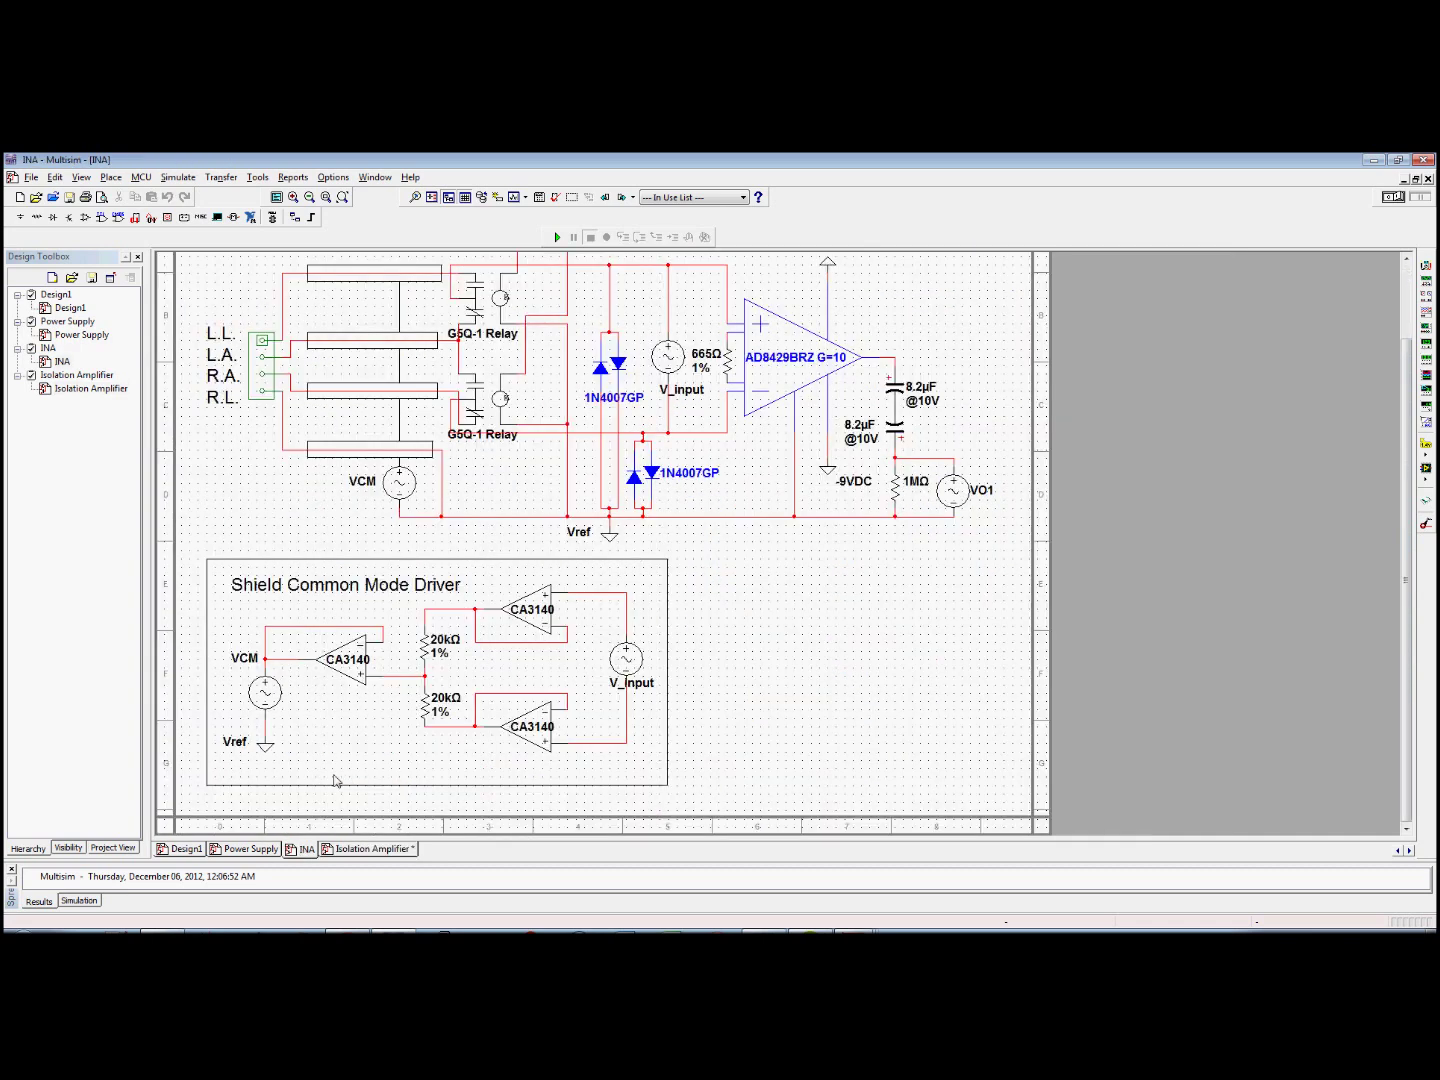
click(165, 928)
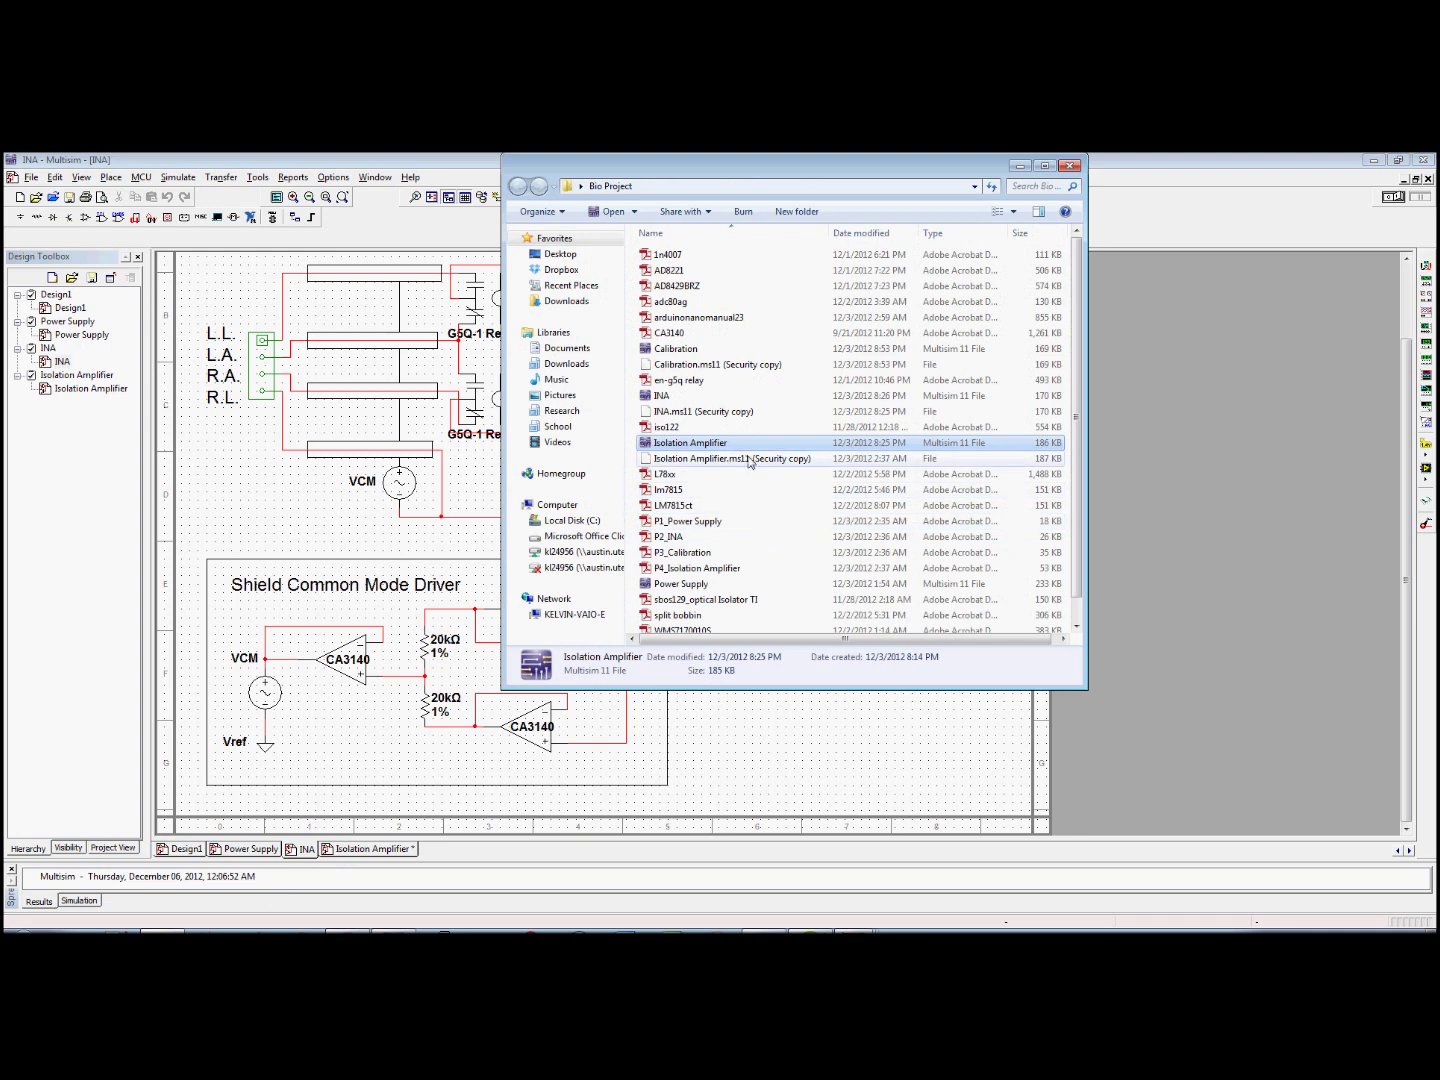
double_click(727, 349)
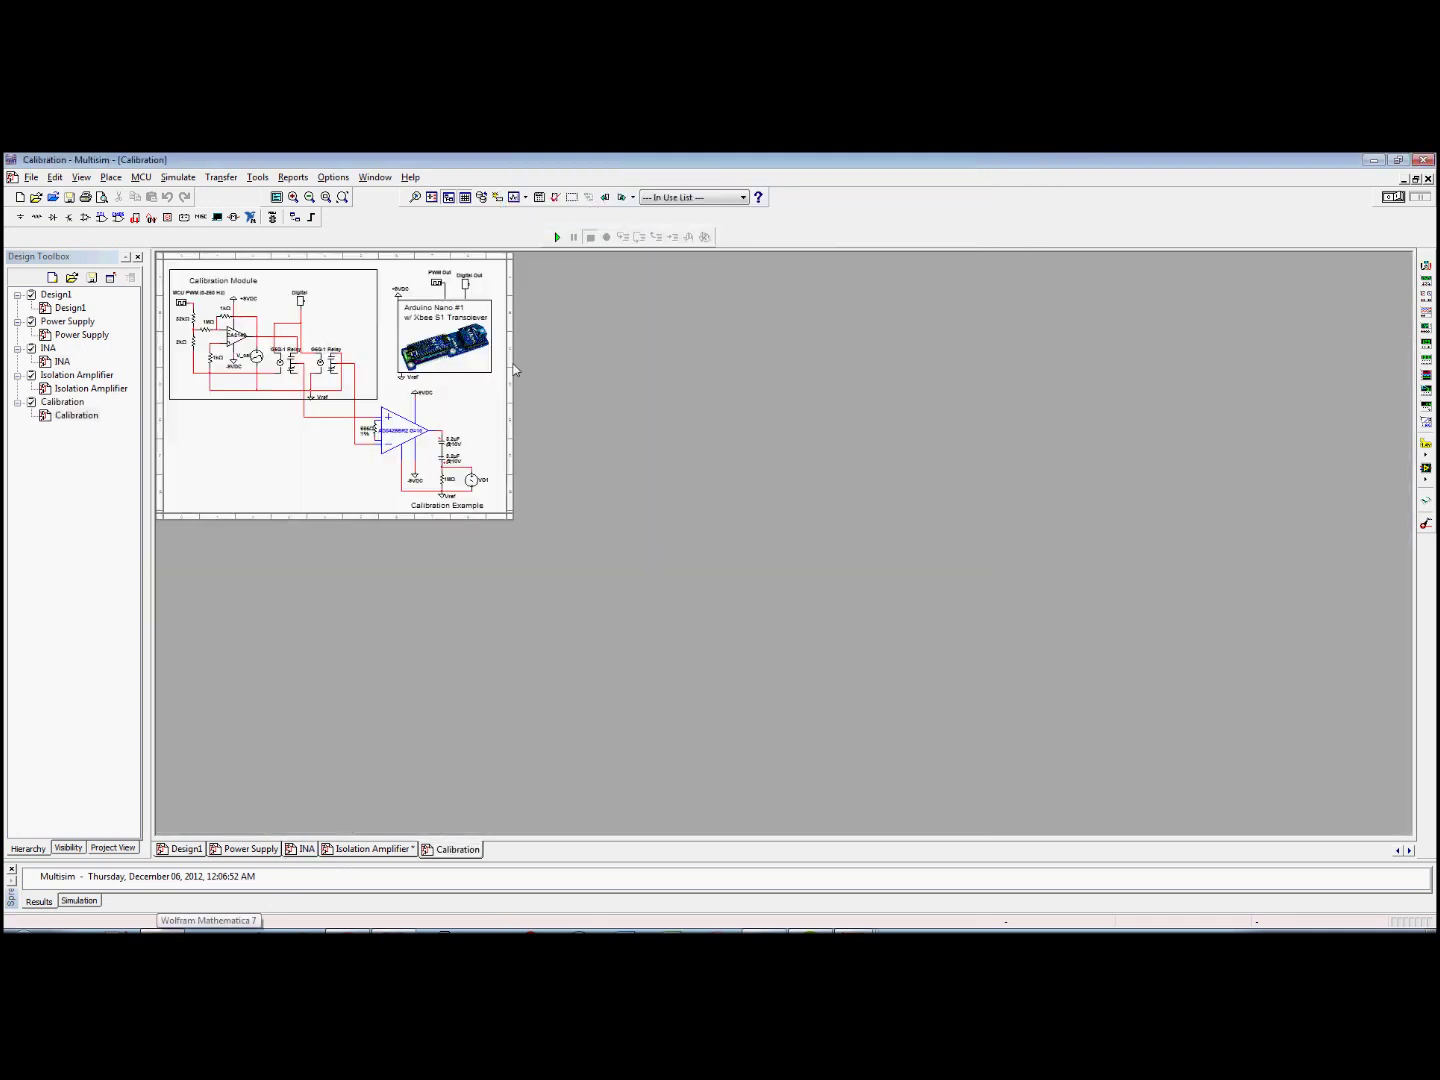
scroll(516, 372, up, 3)
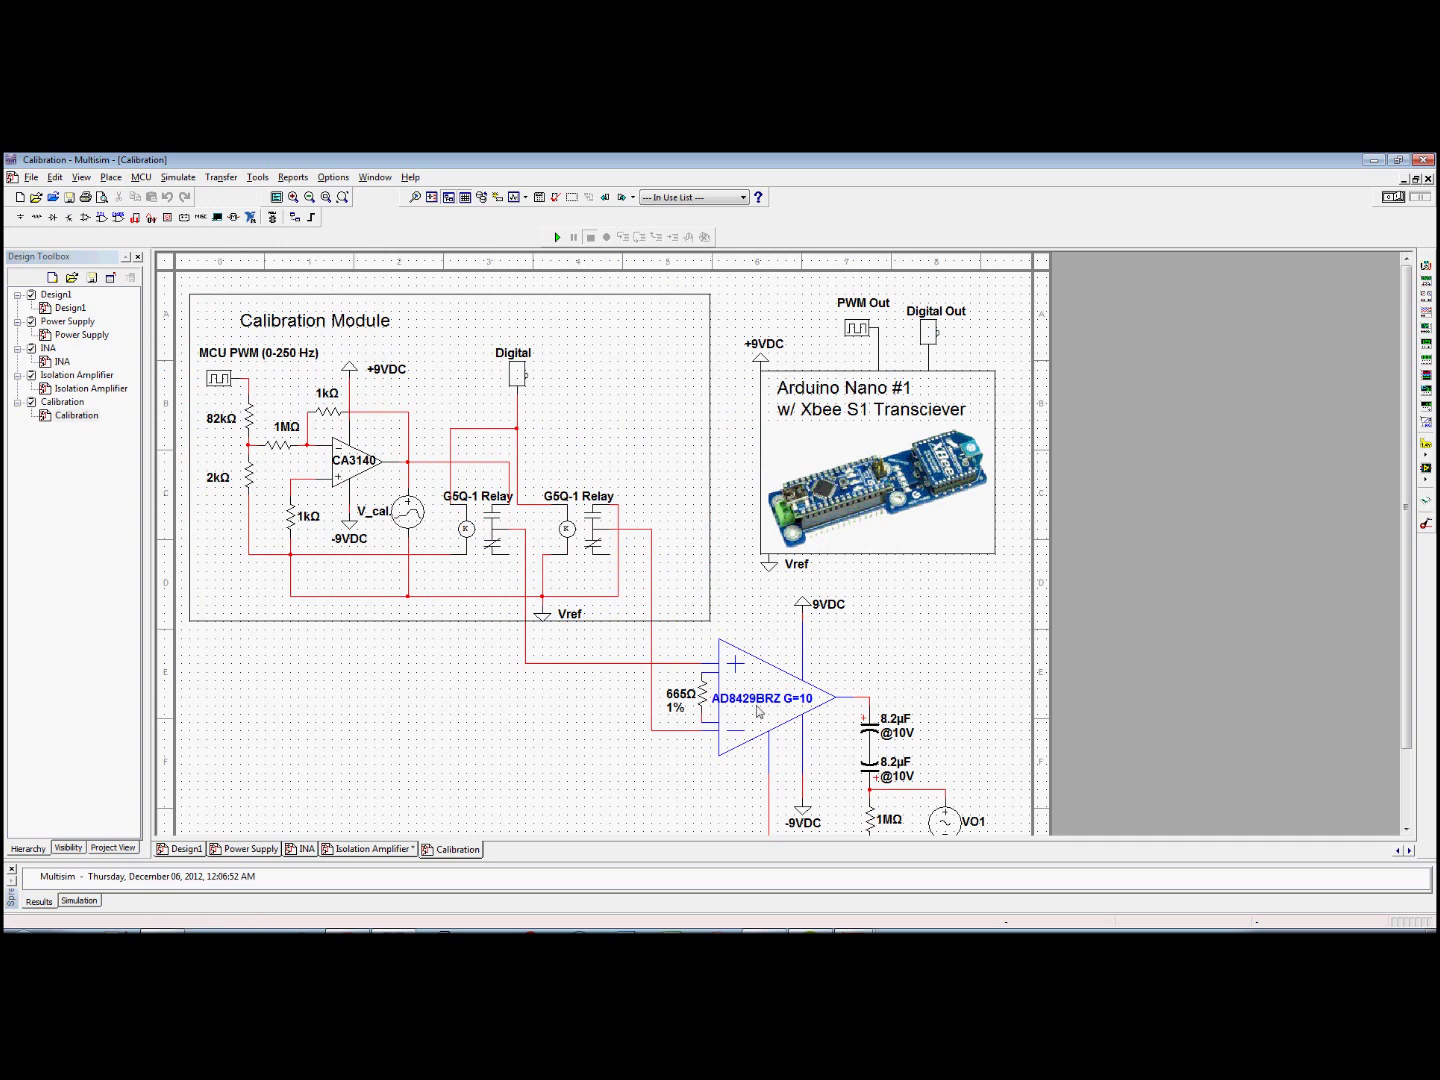
click(363, 850)
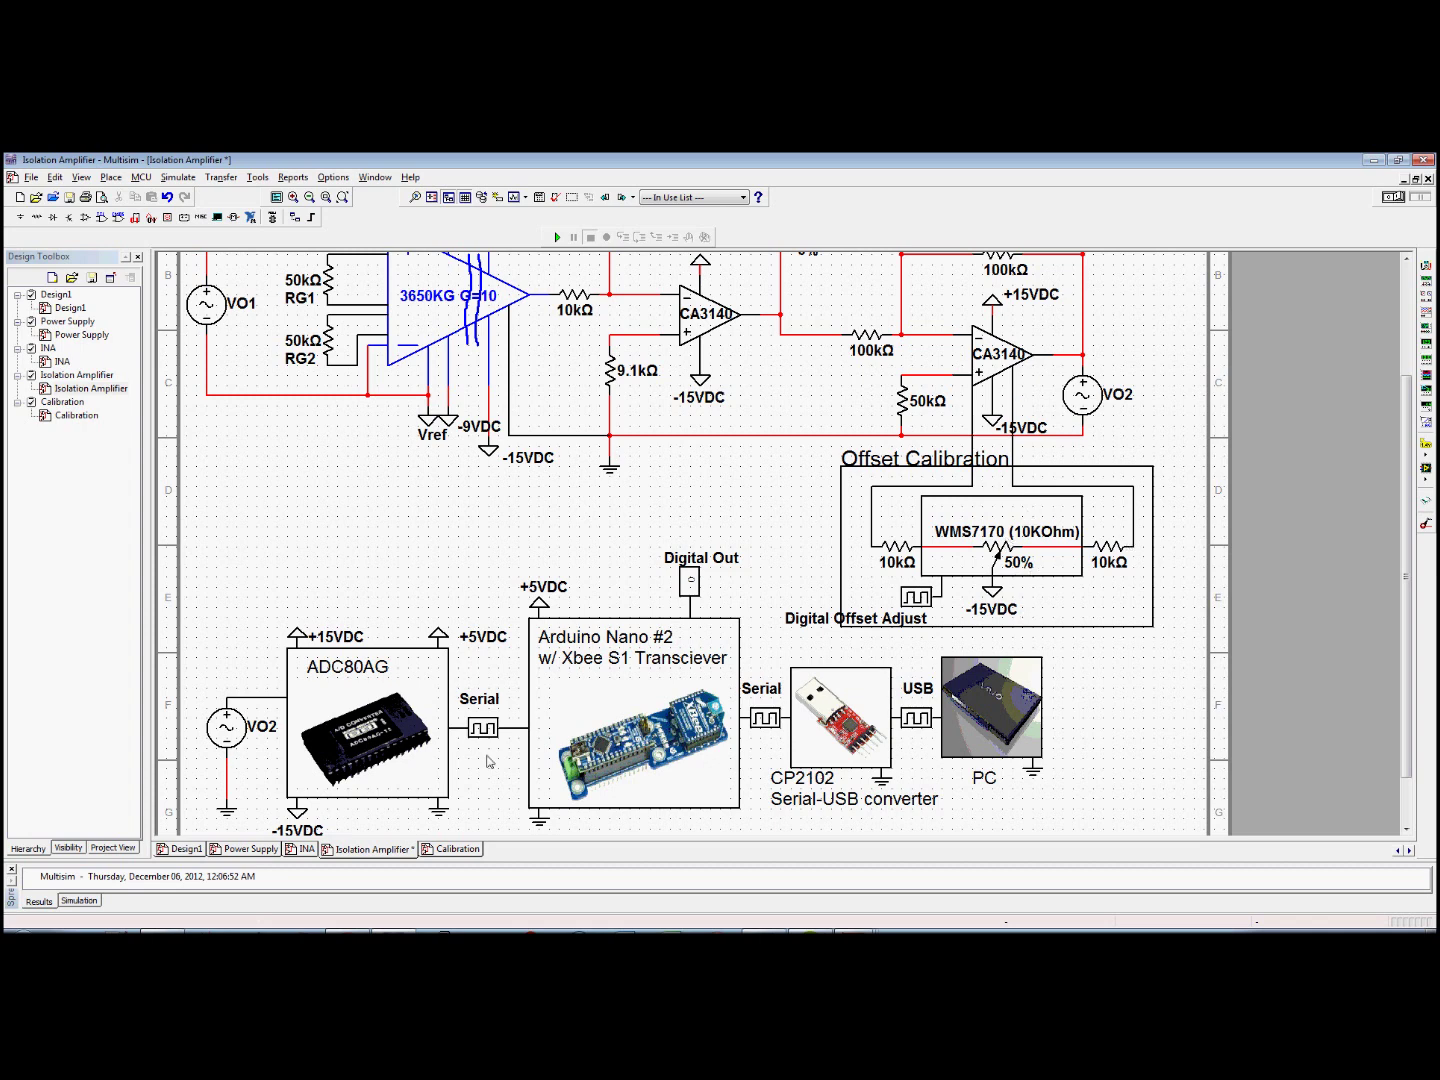
click(453, 849)
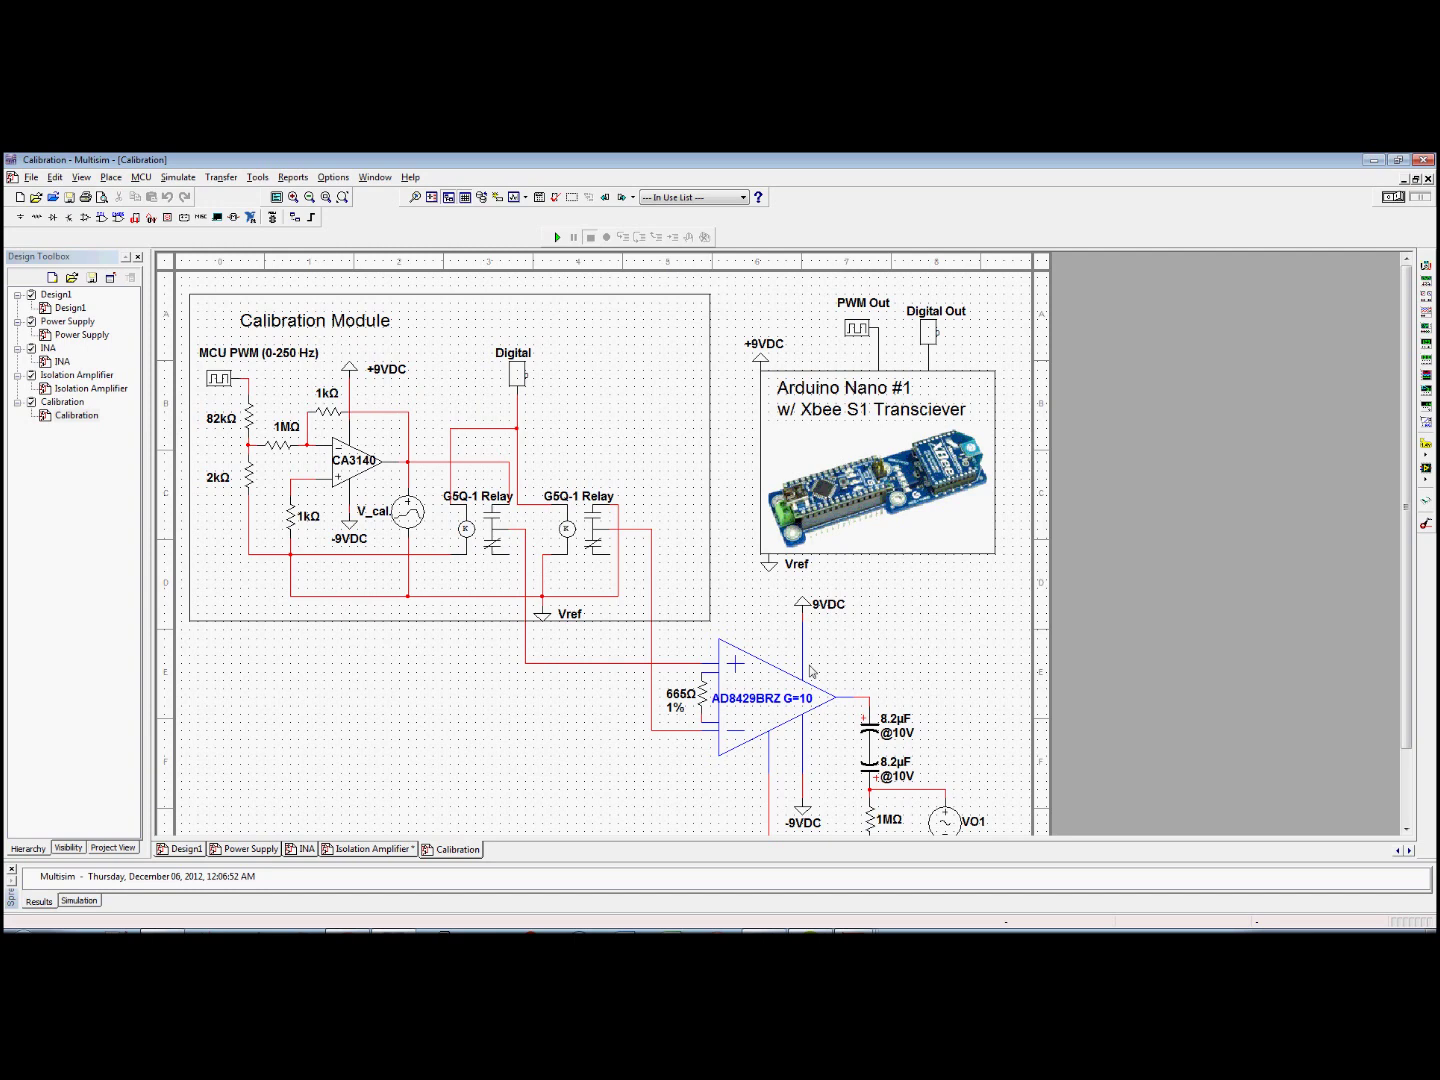
Scroll through the Isolation Amplifier sheet's gain adjust, offset calibration and ADC-to-PC chain.
drag(1406, 505, 1407, 585)
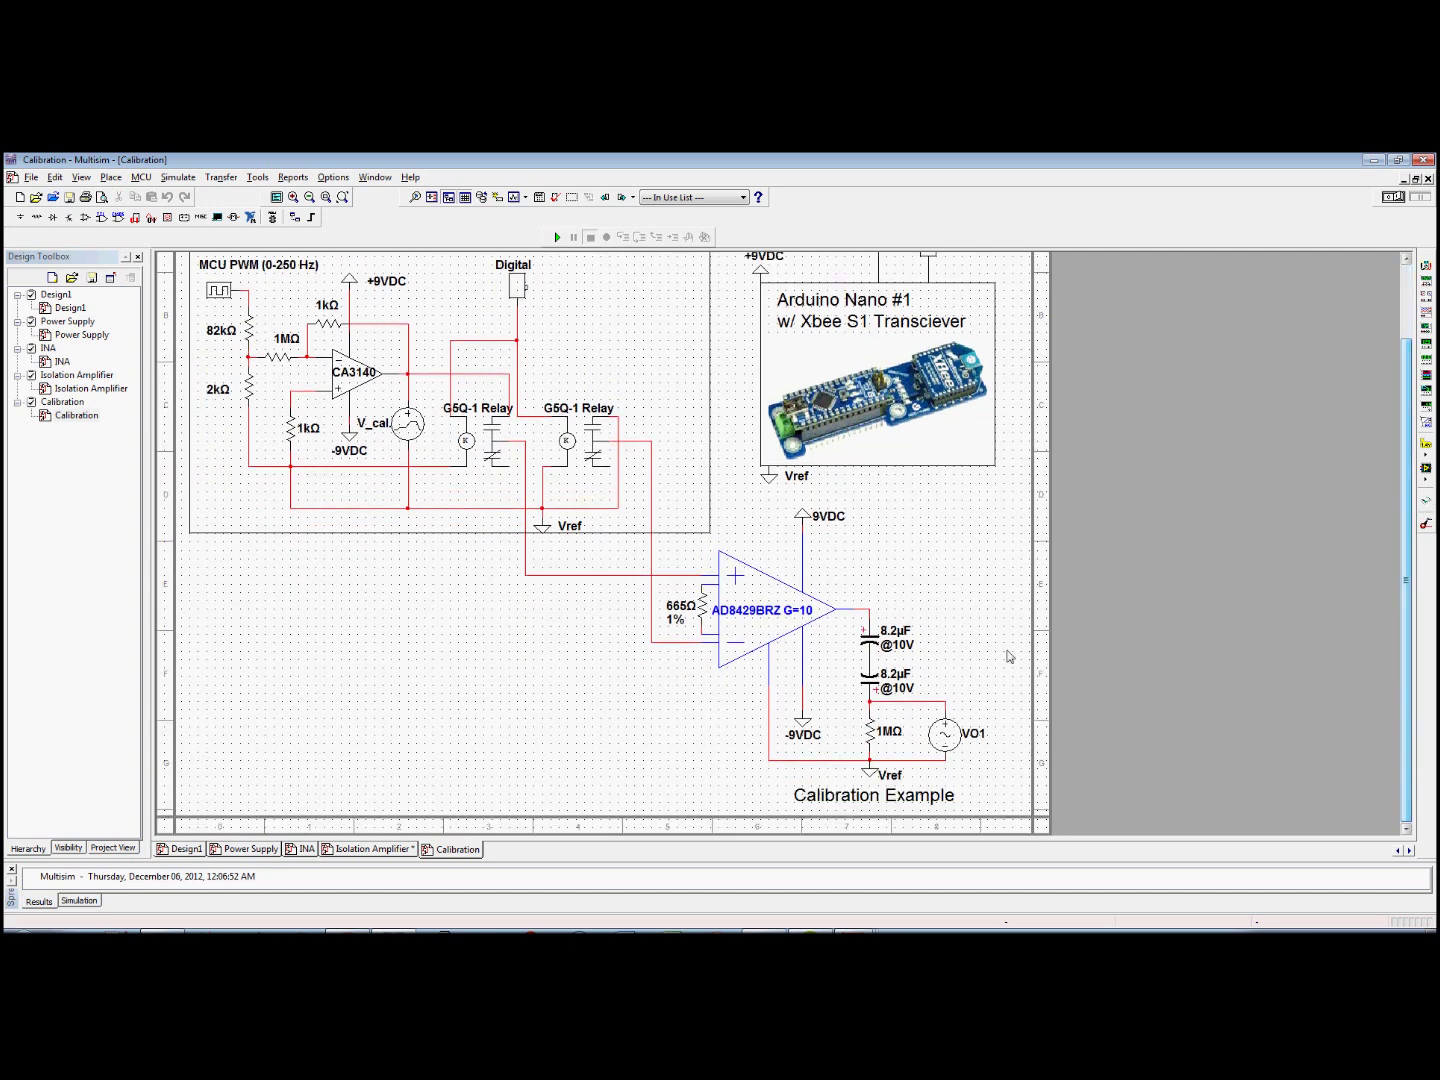
click(371, 849)
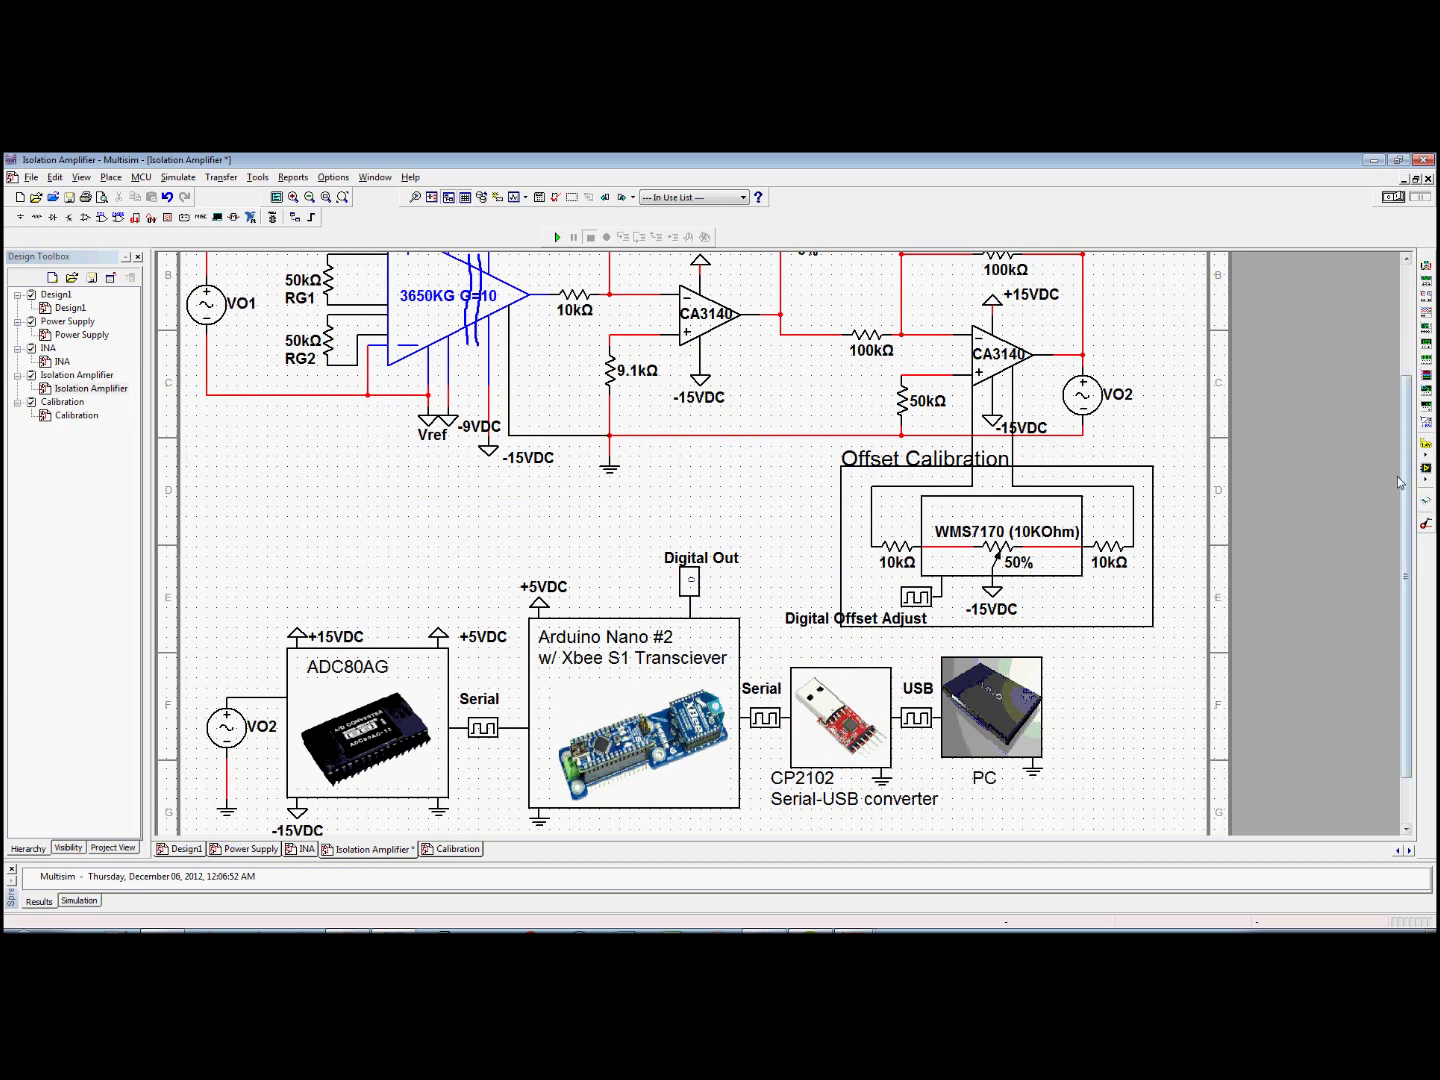
drag(1408, 480, 1430, 418)
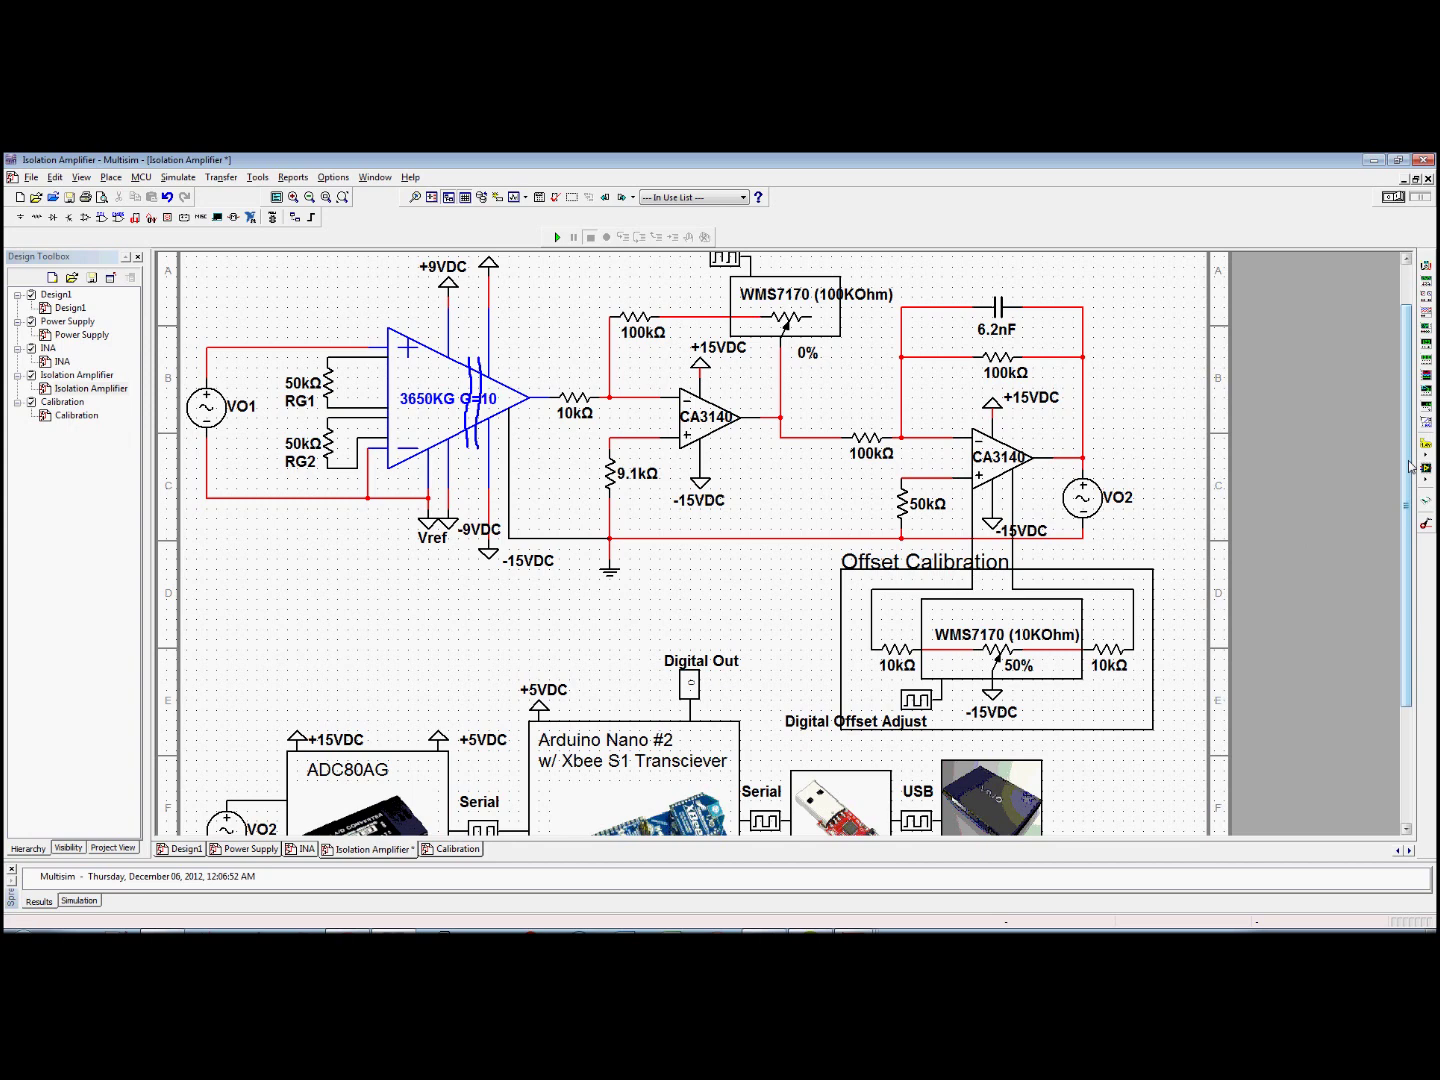
scroll(1320, 580, down, 3)
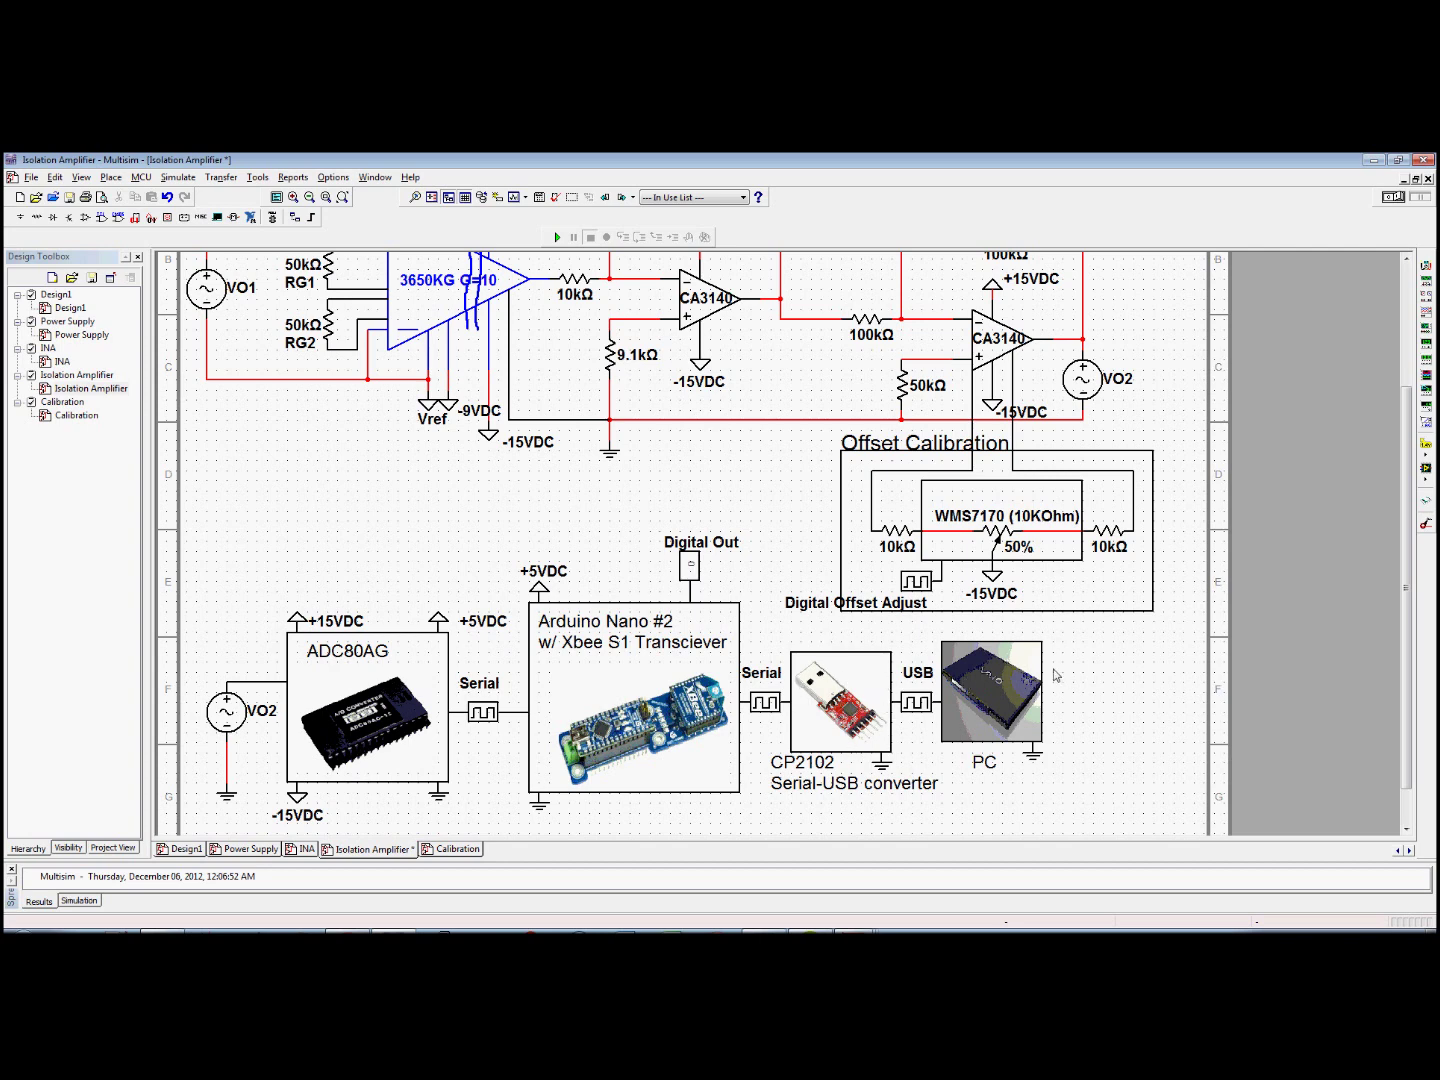
drag(1409, 424, 1418, 339)
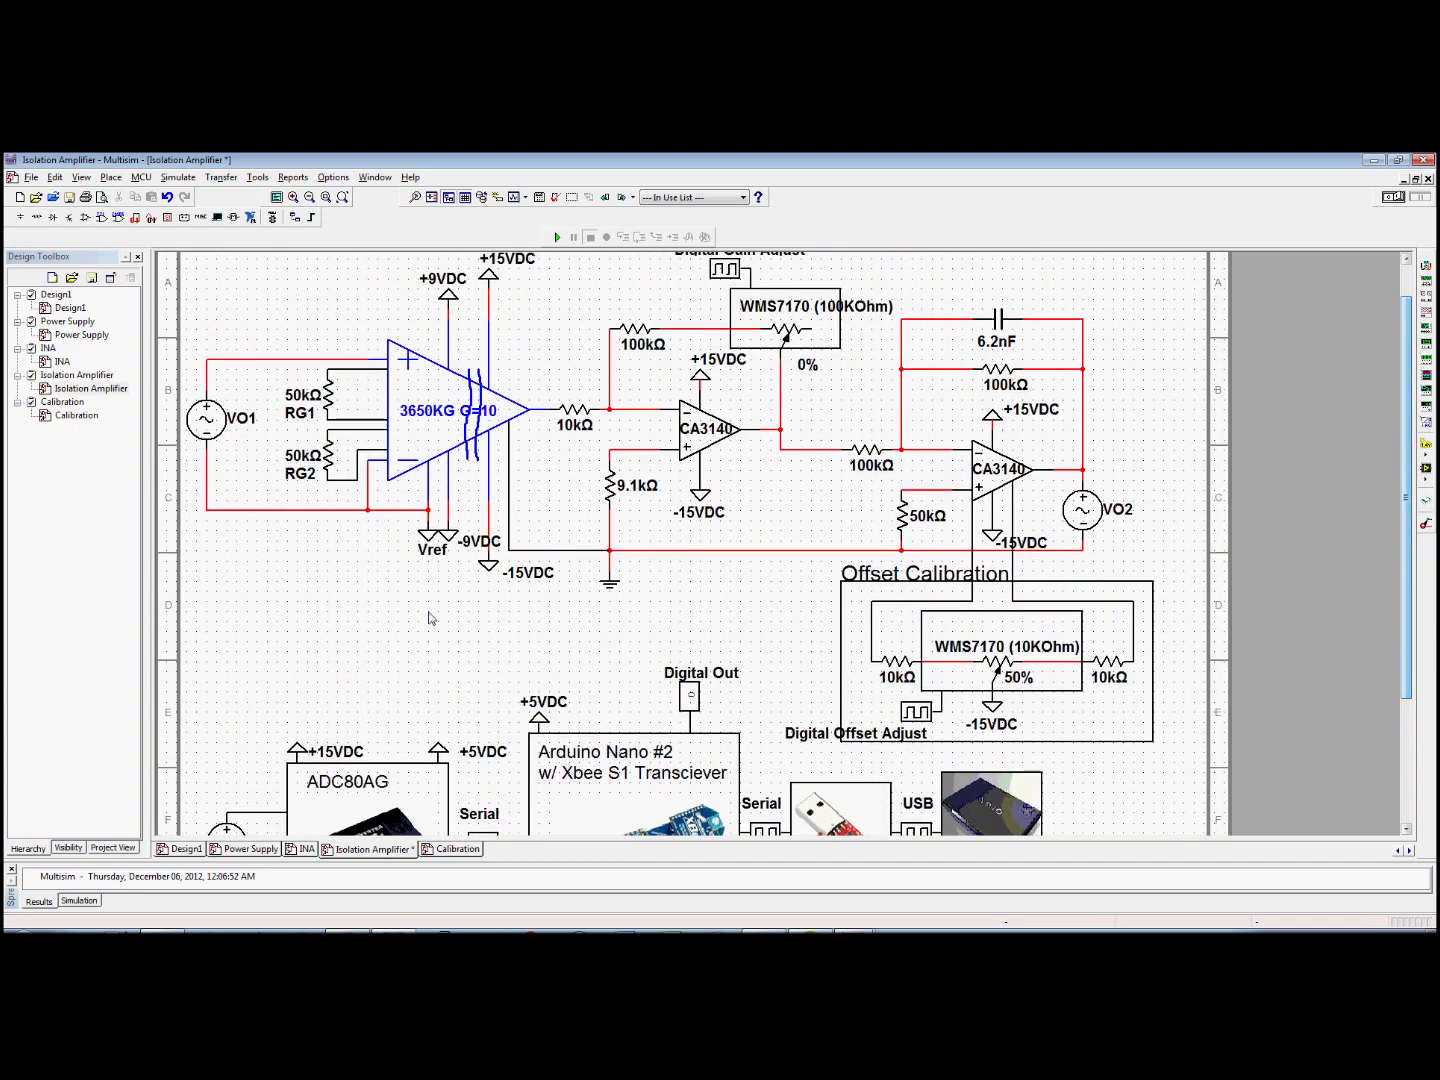
click(445, 850)
Move to the Power Supply sheet and zoom in and out over its ±15VDC, +5VDC and ±9VDC supplies.
click(374, 850)
click(306, 850)
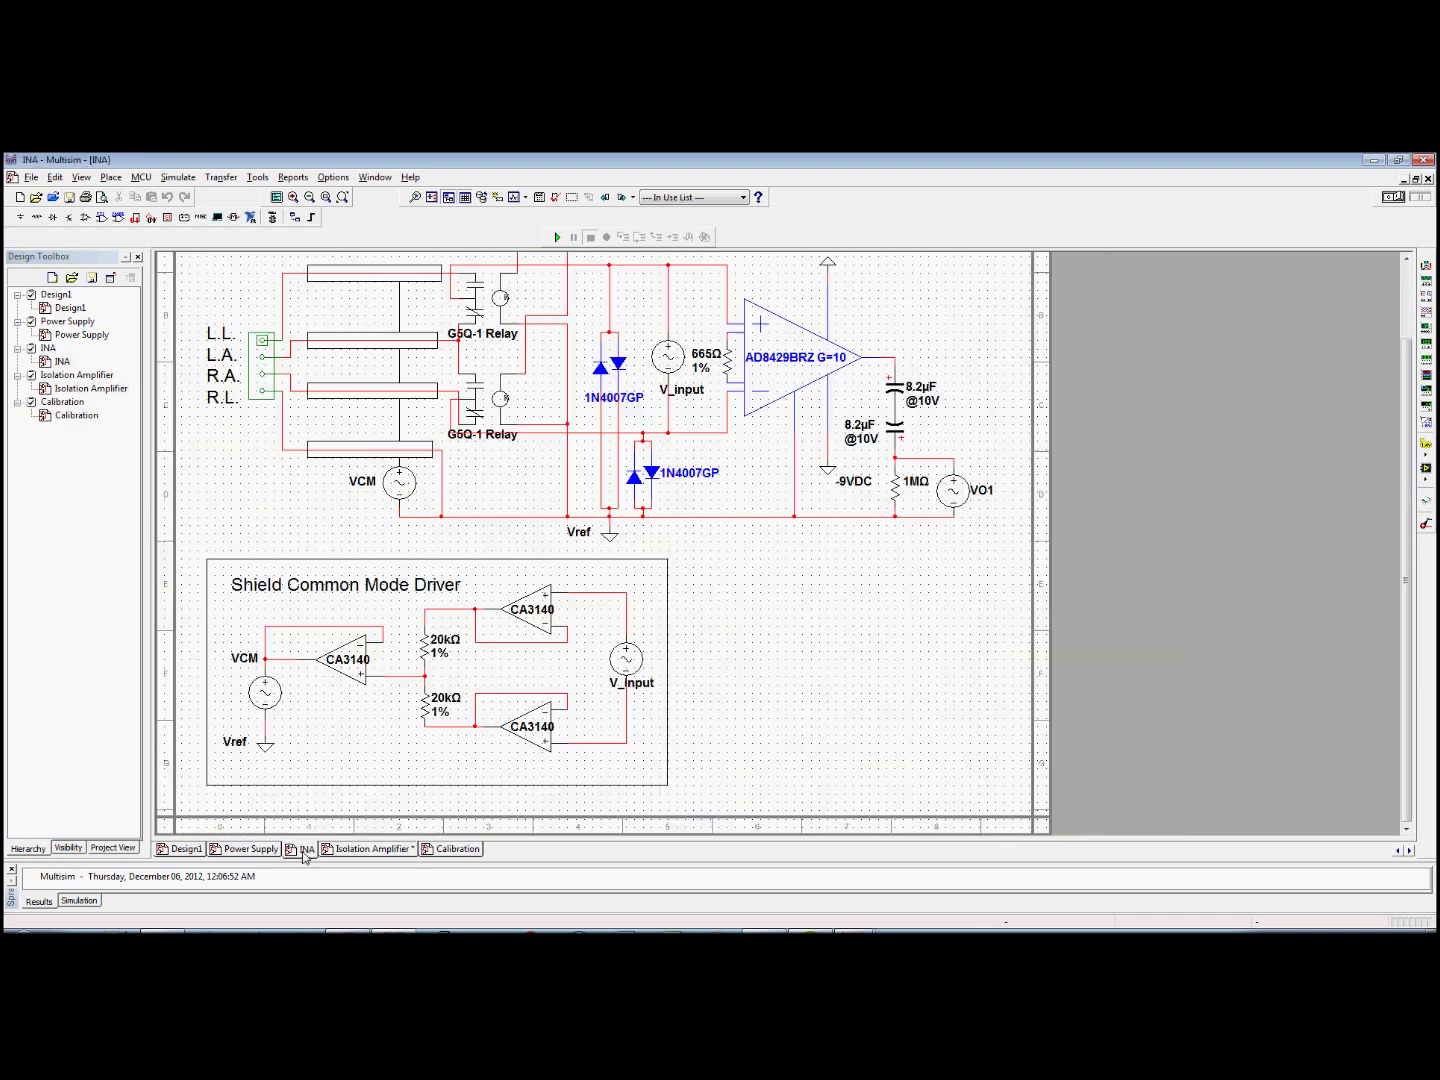
click(244, 852)
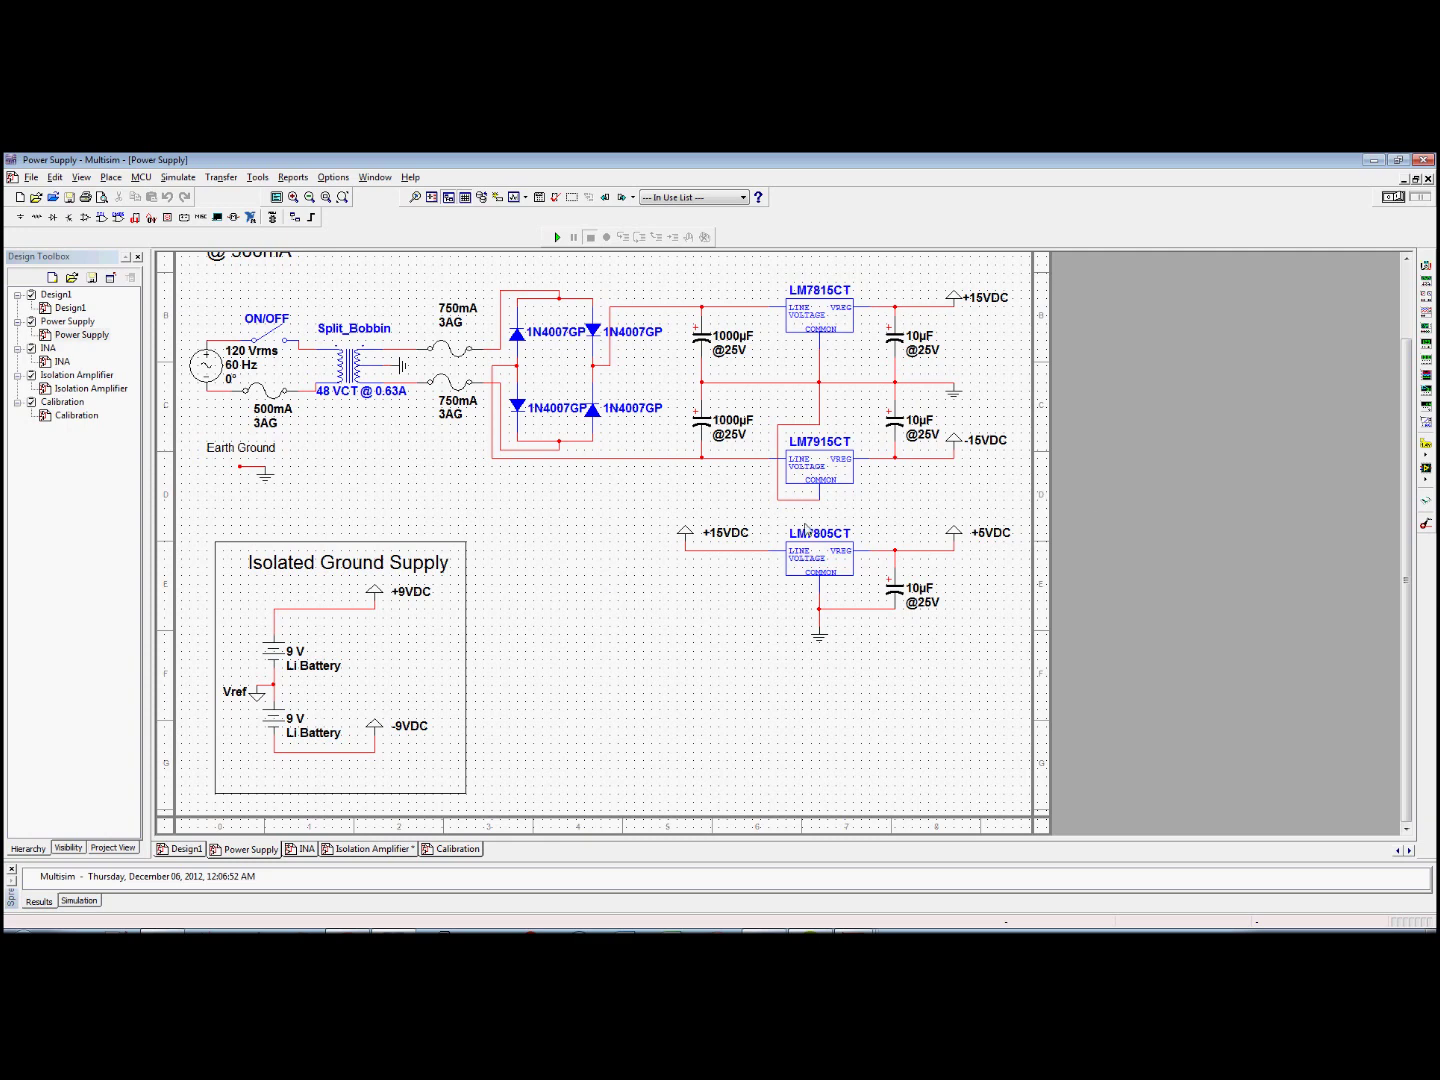
scroll(1399, 450, up, 3)
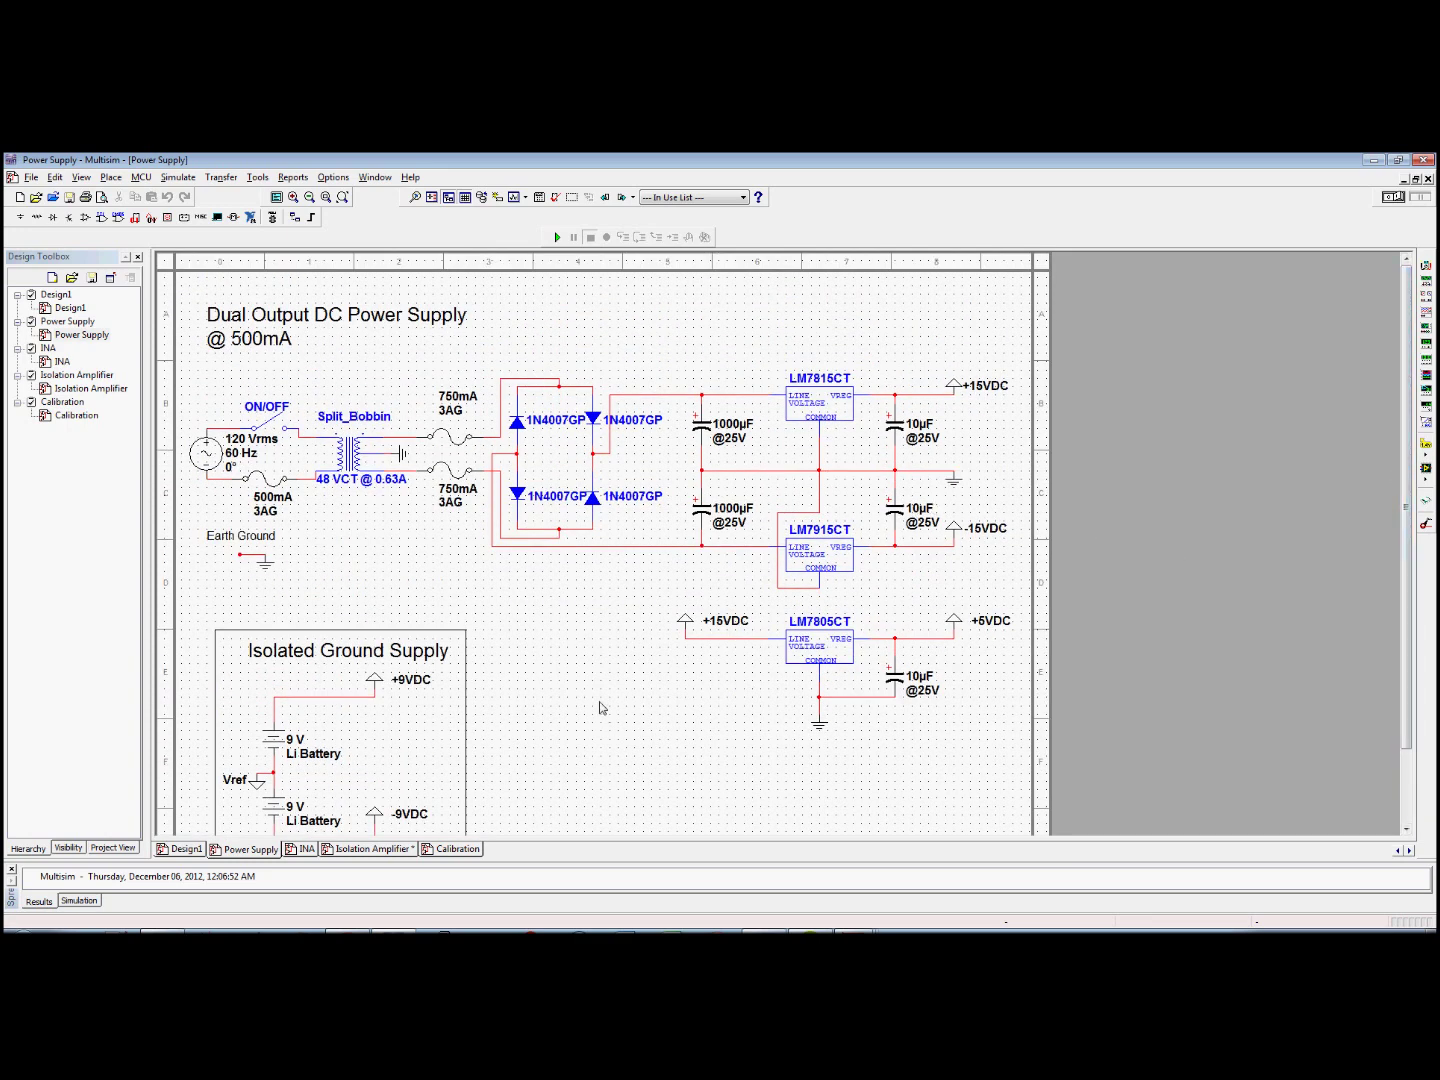
key(ctrl+KP_Add)
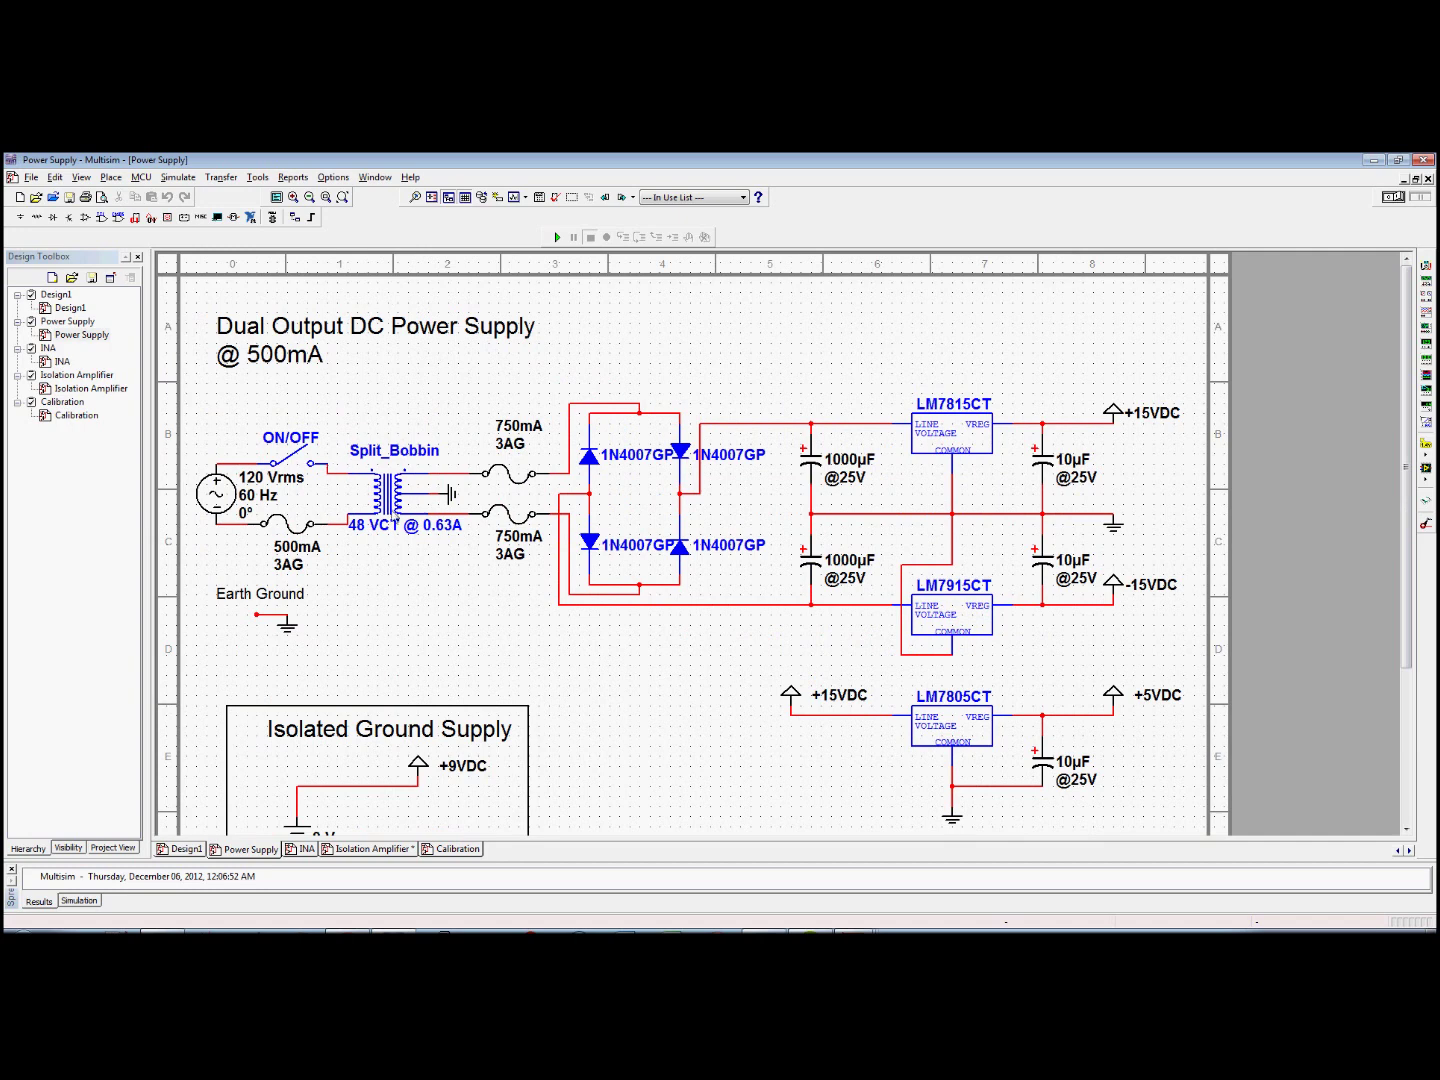
key(ctrl+KP_Subtract)
key(ctrl+KP_Subtract)
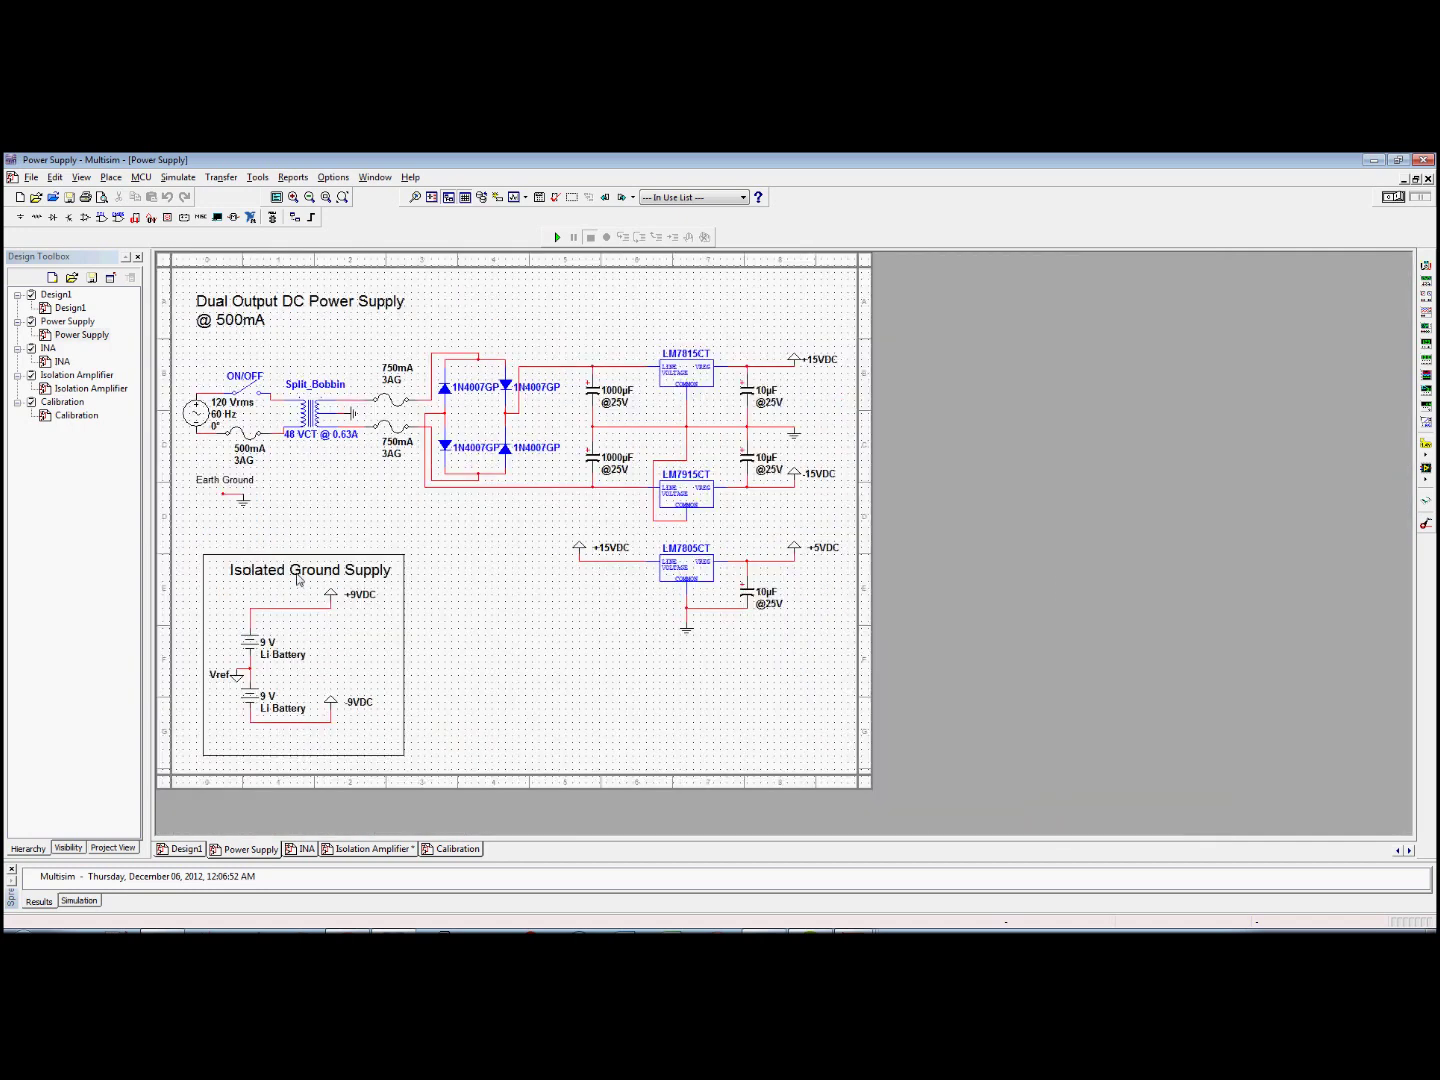
click(452, 850)
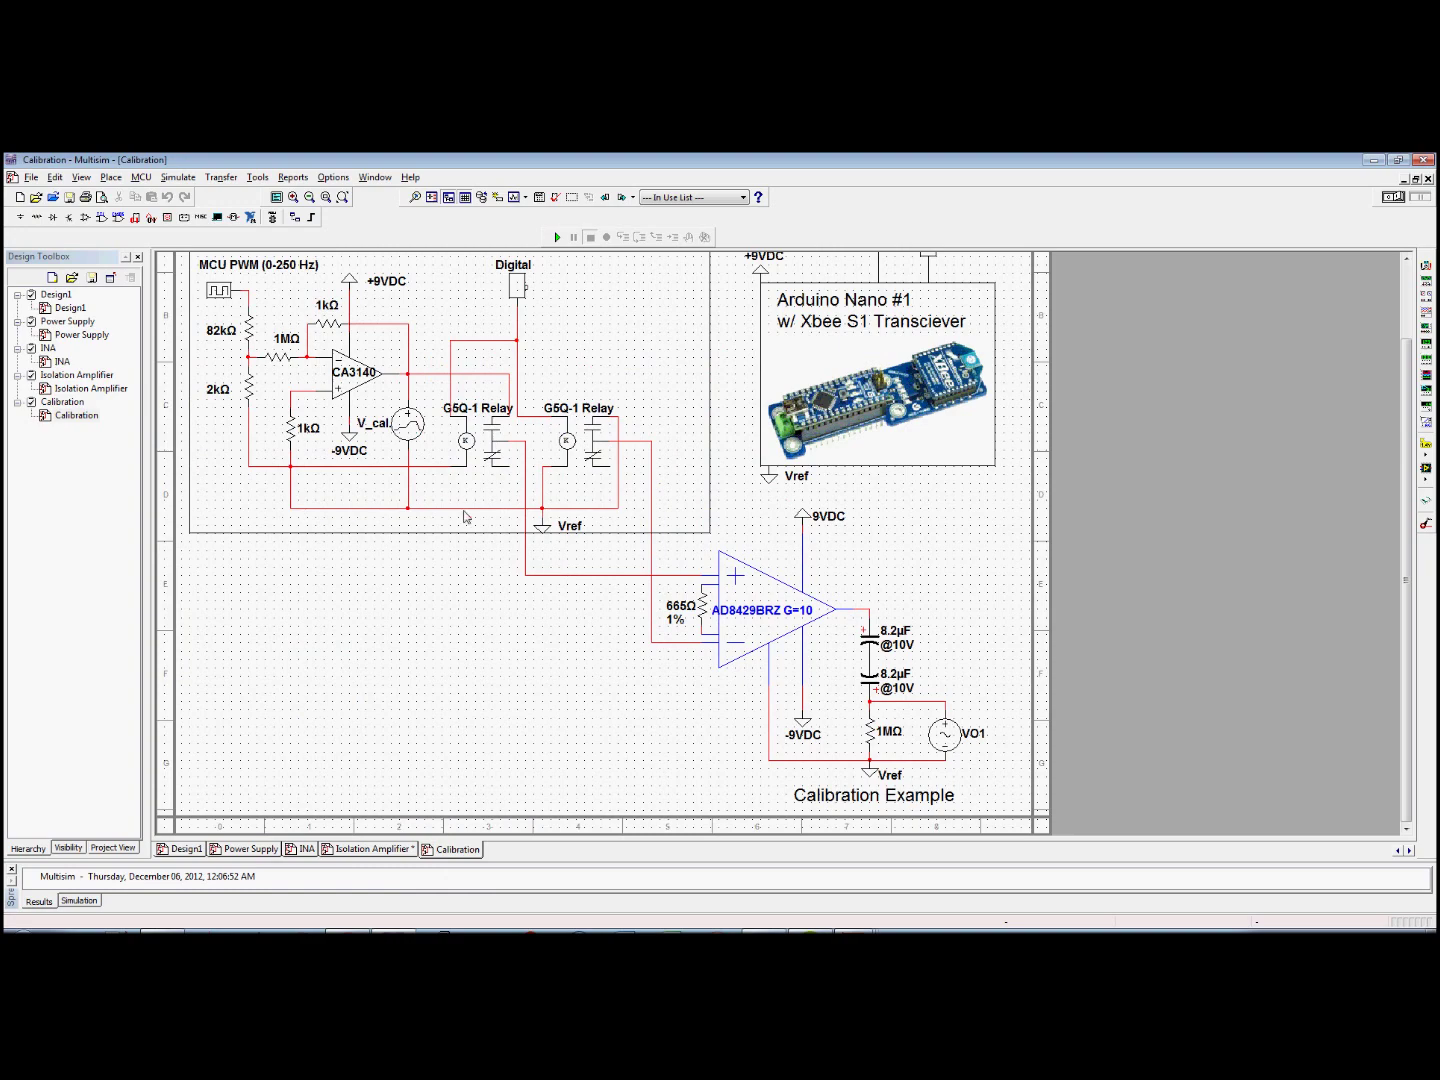
Zoom in and pan down to the Calibration Example's AD8429BRZ G=10 stage with the 665Ω resistor.
key(ctrl+KP_Add)
drag(1403, 500, 1379, 615)
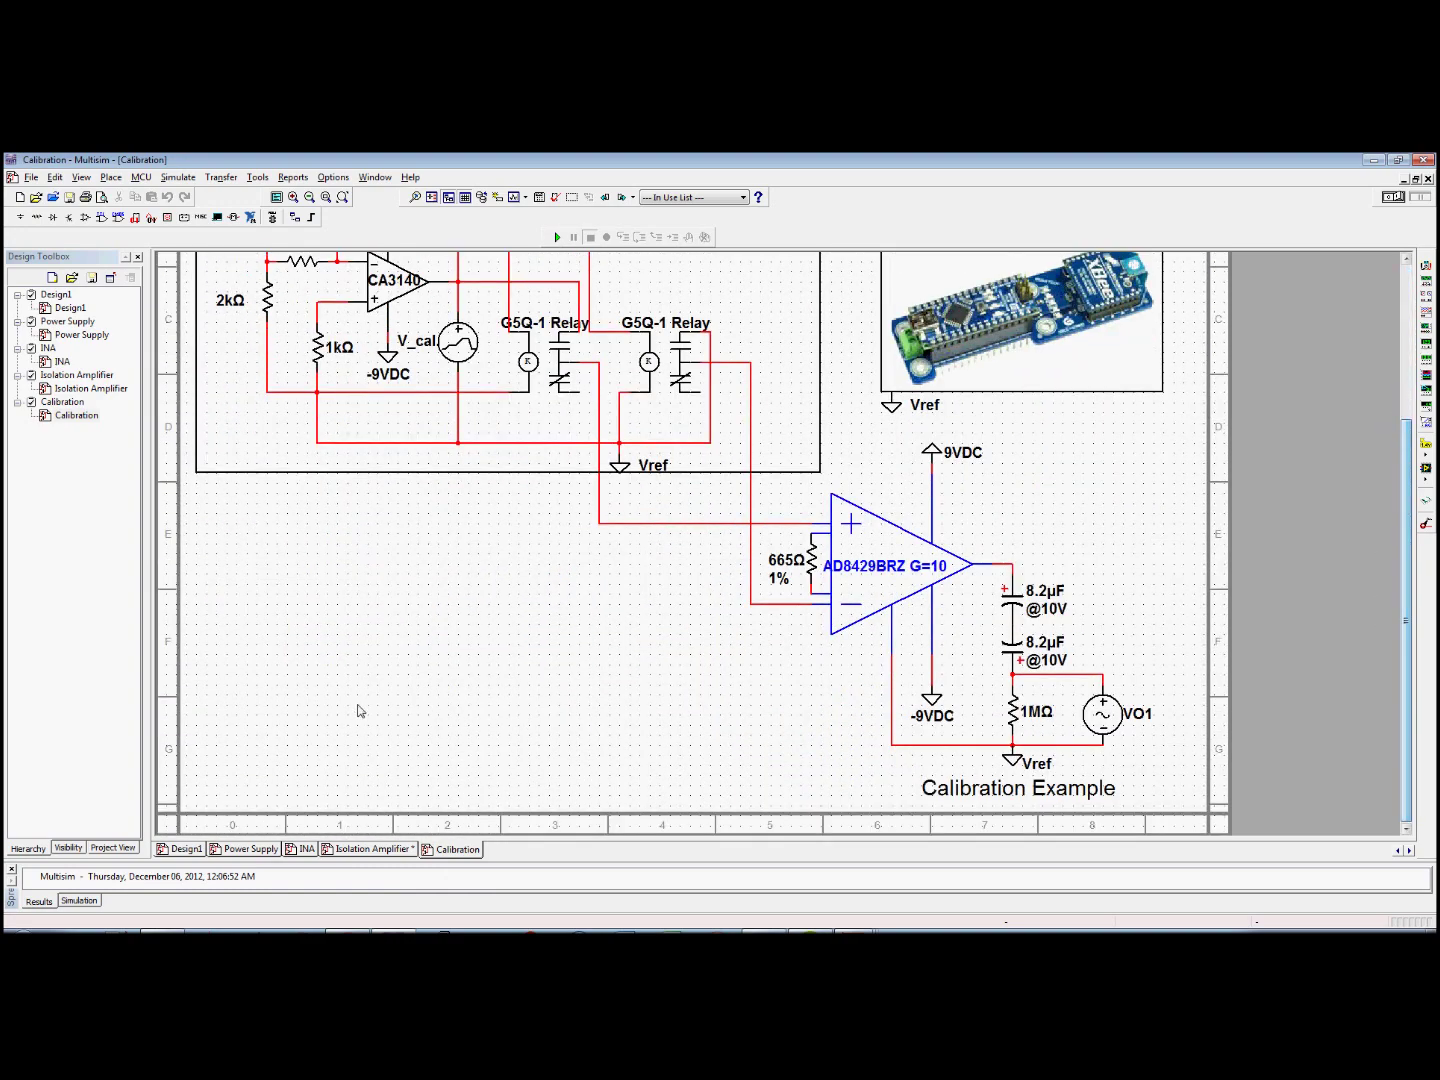